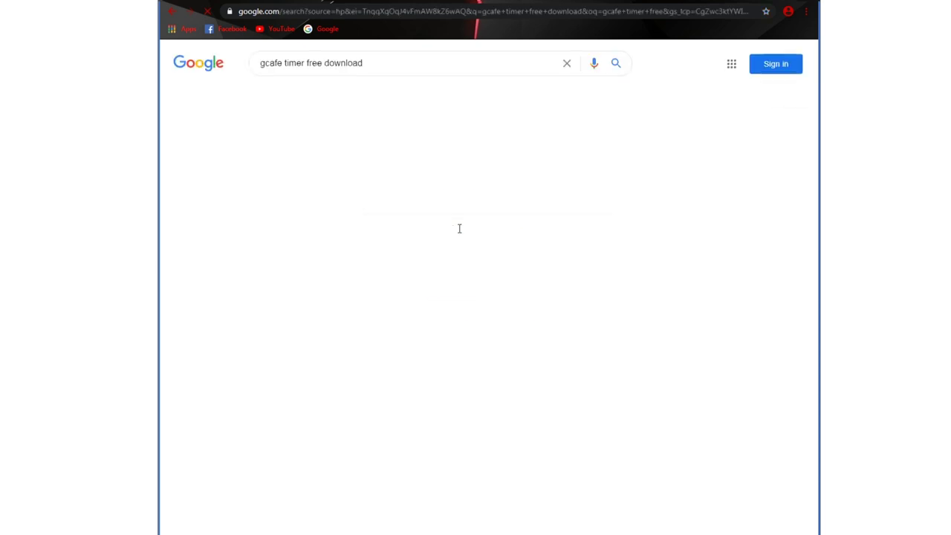
{"action": "scroll", "coordinate": [677, 233], "scroll_direction": "down", "scroll_amount": 3}
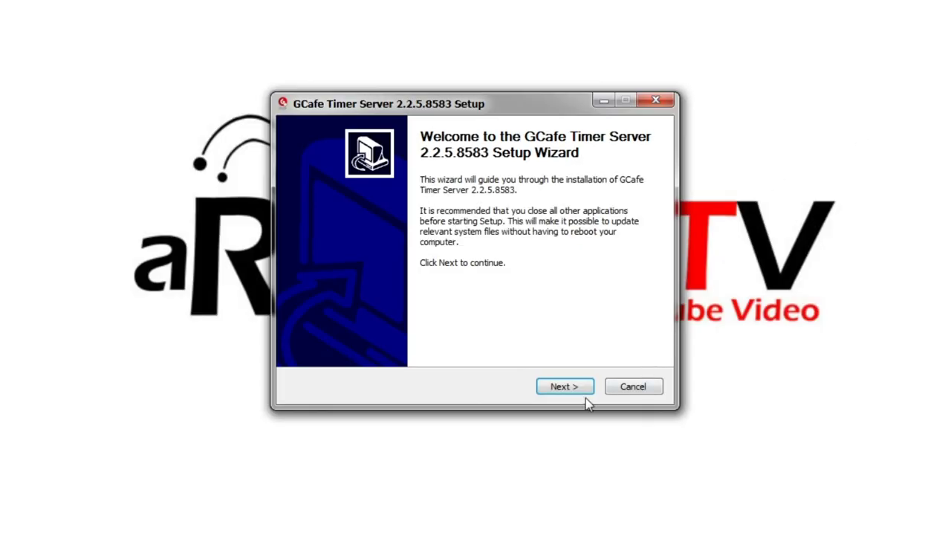
Accept the licence and install GCafe Timer Server 2.2.5.8583 with default location and Start Menu folder
{"action": "left_click", "coordinate": [575, 380]}
{"action": "left_click", "coordinate": [470, 338]}
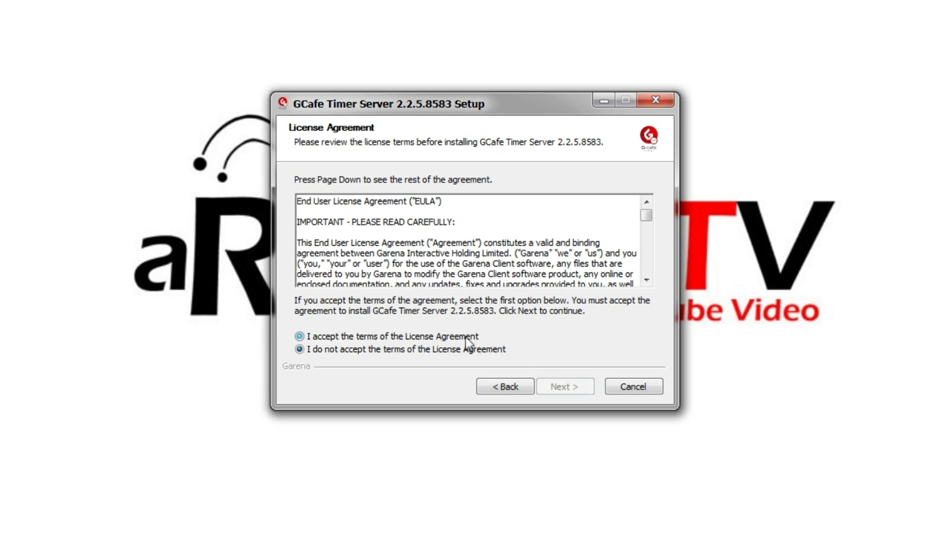
{"action": "left_click", "coordinate": [569, 384]}
{"action": "left_click", "coordinate": [569, 386]}
{"action": "left_click", "coordinate": [564, 387]}
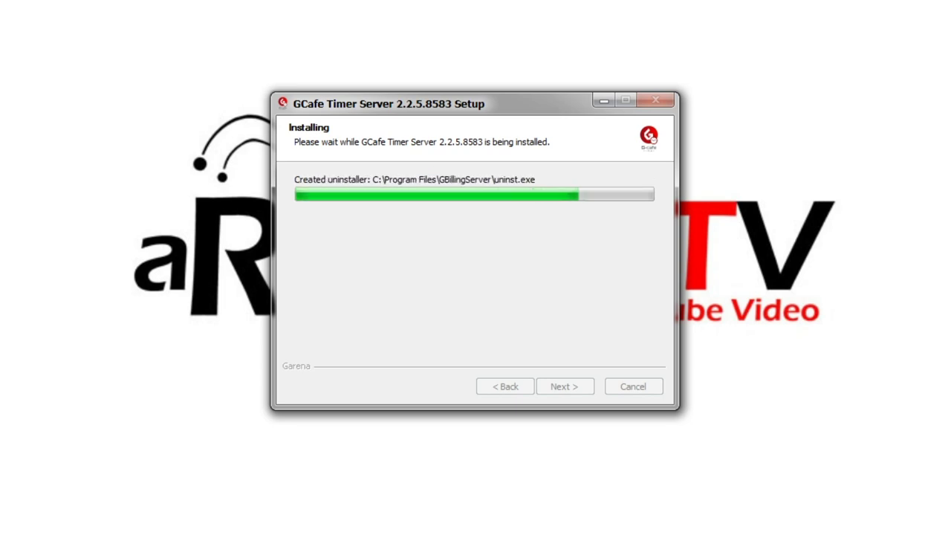
{"action": "left_click", "coordinate": [580, 390]}
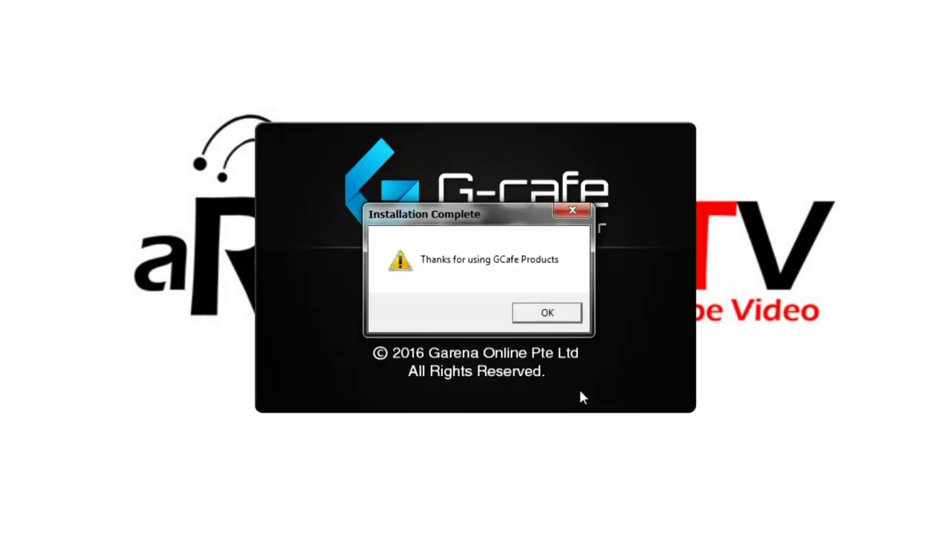
{"action": "left_click", "coordinate": [557, 316]}
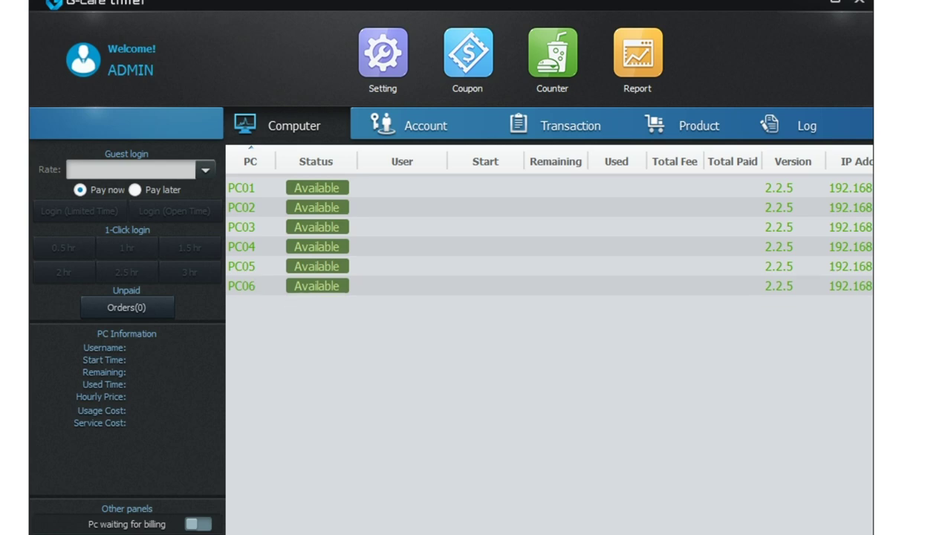
Create a new Time Account member with a username and account password
{"action": "left_click", "coordinate": [415, 126]}
{"action": "left_click", "coordinate": [537, 160]}
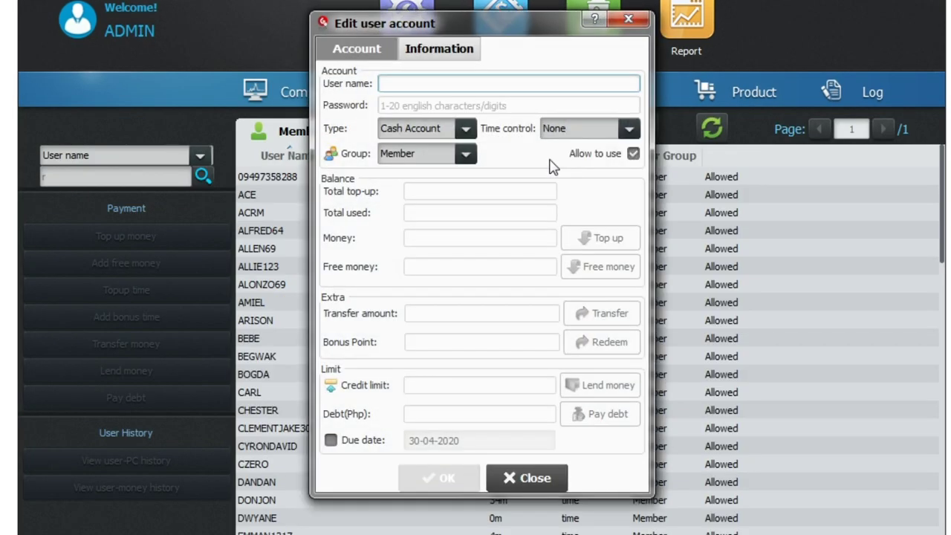
{"action": "type", "text": "RBUTV"}
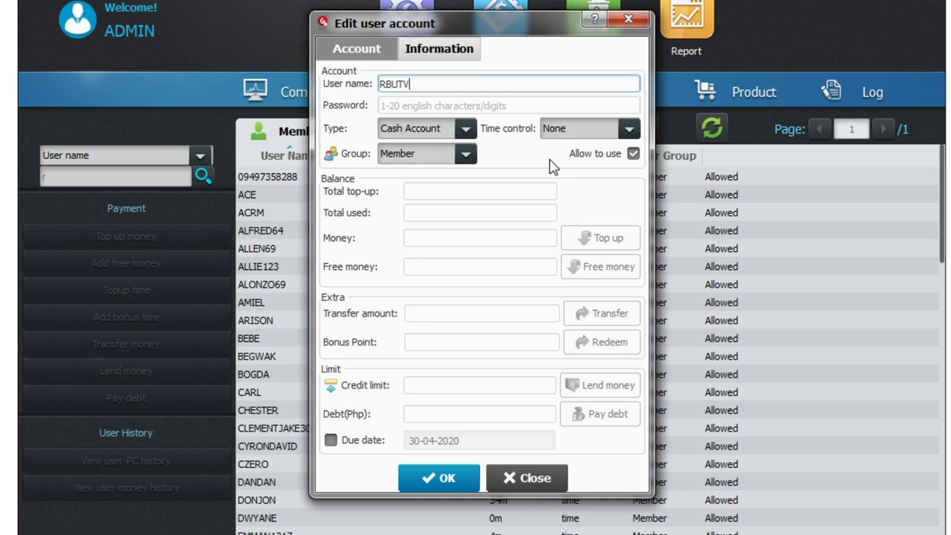
{"action": "left_click", "coordinate": [525, 104]}
{"action": "type", "text": "123456"}
{"action": "left_click", "coordinate": [466, 129]}
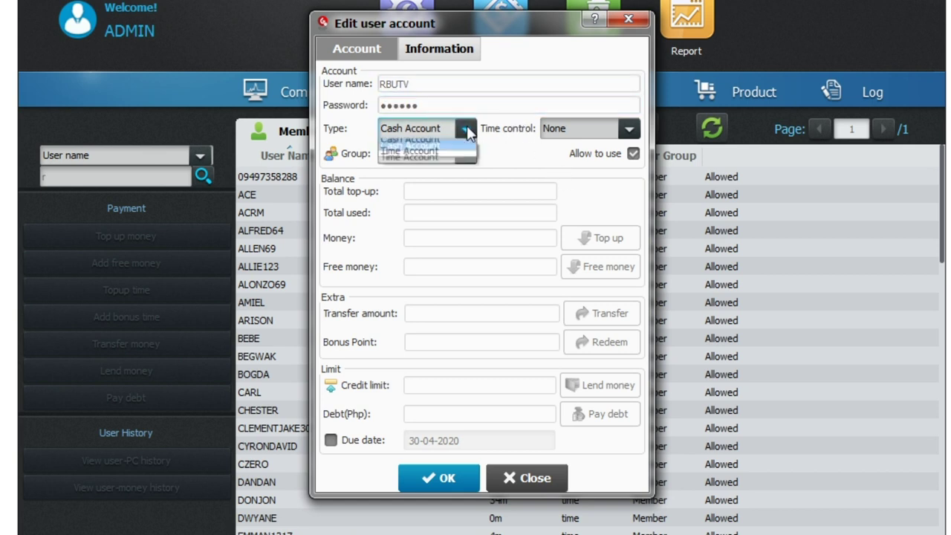
{"action": "left_click", "coordinate": [432, 157]}
{"action": "left_click", "coordinate": [435, 480]}
Top up the new member account with 2 hours of time and save it
{"action": "left_click", "coordinate": [606, 238]}
{"action": "left_click_drag", "start_coordinate": [480, 176], "coordinate": [438, 189]}
{"action": "type", "text": "2h"}
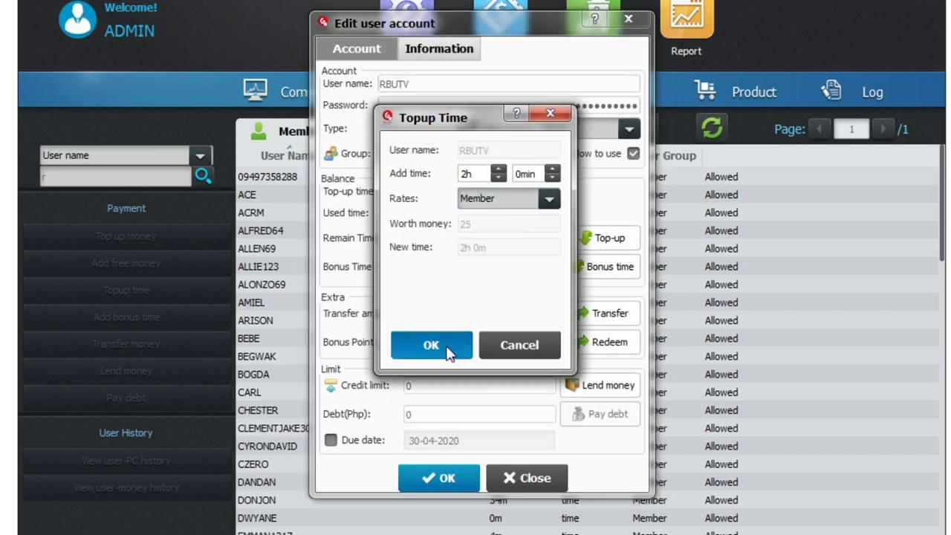
{"action": "left_click", "coordinate": [446, 346]}
{"action": "left_click", "coordinate": [458, 475]}
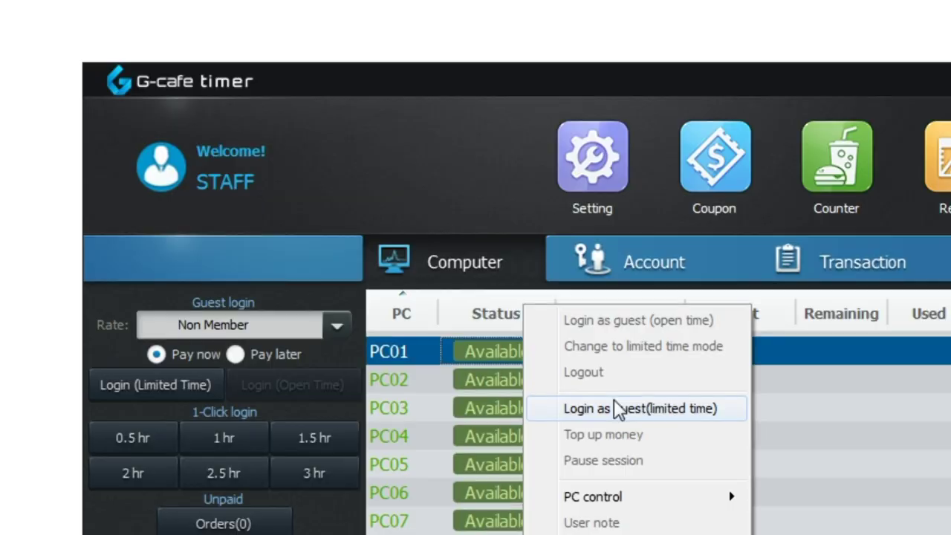
Log PC01 in as a limited-time guest with 15, and give PC06 a 0.5 hr session
{"action": "left_click", "coordinate": [616, 408]}
{"action": "type", "text": "15"}
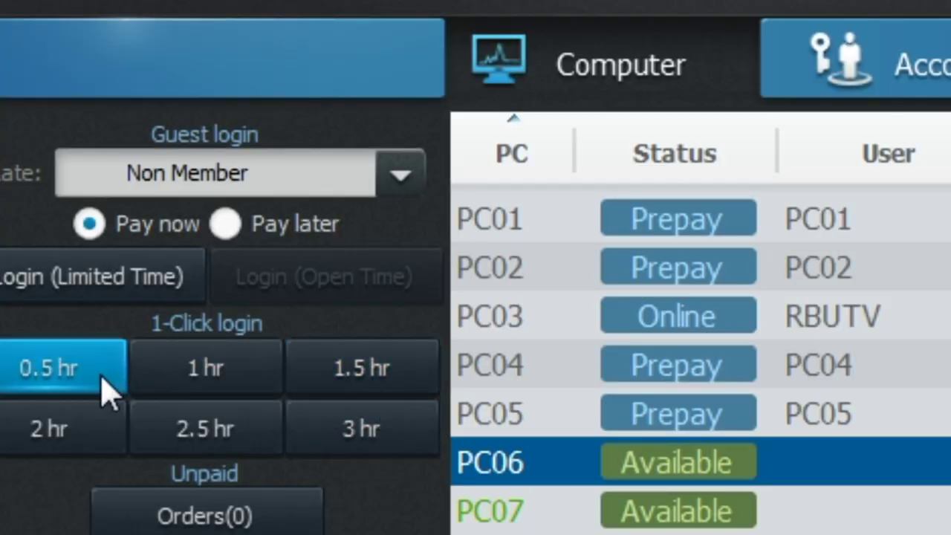
{"action": "left_click", "coordinate": [106, 387]}
{"action": "left_click", "coordinate": [421, 99]}
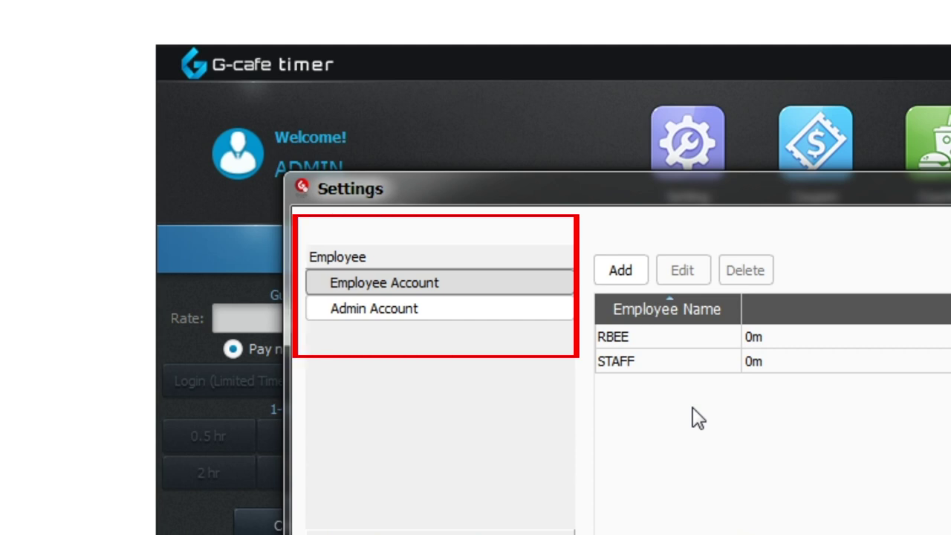
Bring up the blank Add/Edit staff account form under Employee Account
{"action": "left_click", "coordinate": [621, 271]}
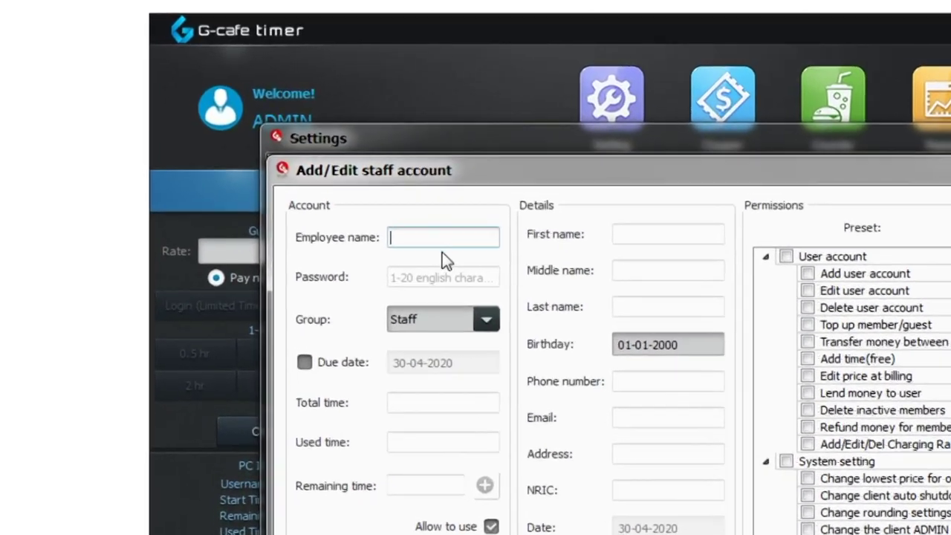
{"action": "left_click", "coordinate": [390, 239]}
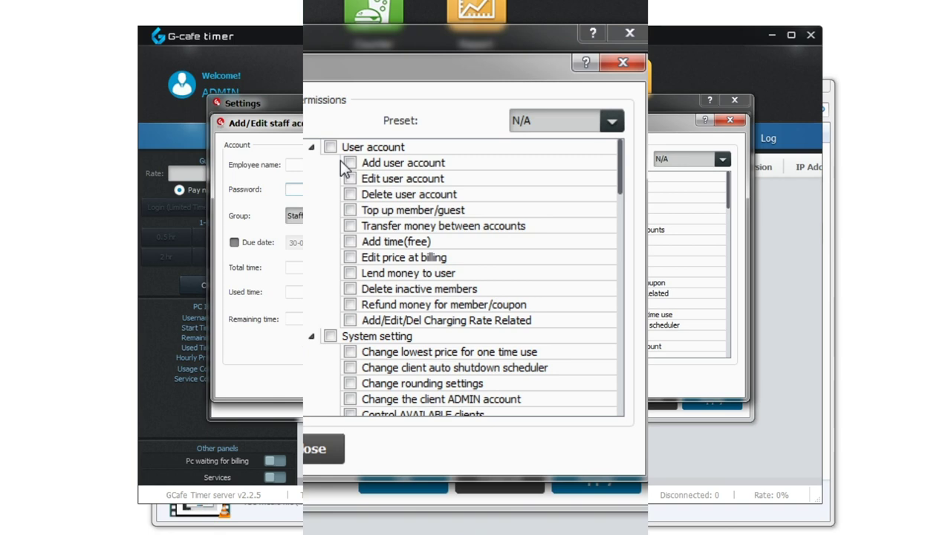
Scroll the staff permissions list down through Client security, Reporting and Coupon ticket/Prepaid card
{"action": "scroll", "coordinate": [685, 300], "scroll_direction": "down", "scroll_amount": 3}
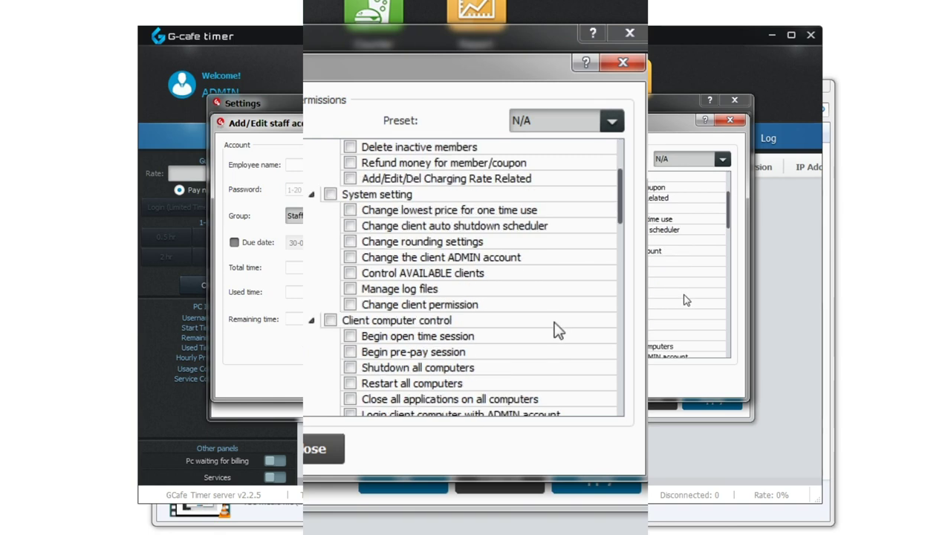
{"action": "scroll", "coordinate": [685, 299], "scroll_direction": "down", "scroll_amount": 1}
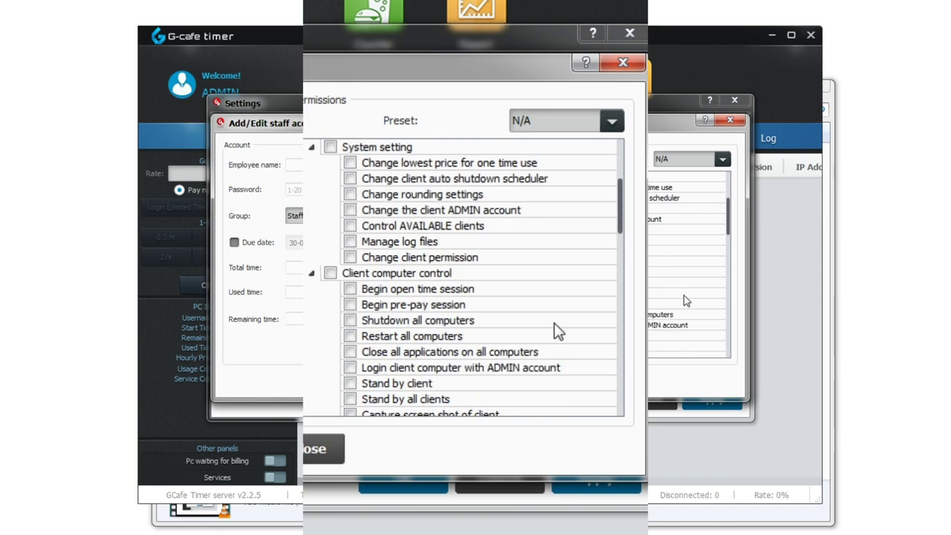
{"action": "scroll", "coordinate": [685, 301], "scroll_direction": "down", "scroll_amount": 1}
{"action": "scroll", "coordinate": [489, 212], "scroll_direction": "down", "scroll_amount": 1}
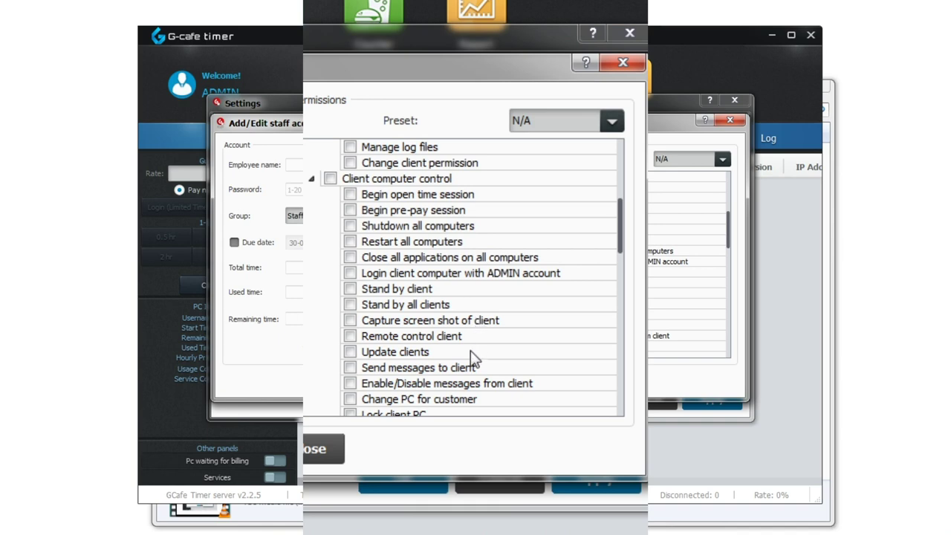
{"action": "scroll", "coordinate": [470, 352], "scroll_direction": "down", "scroll_amount": 2}
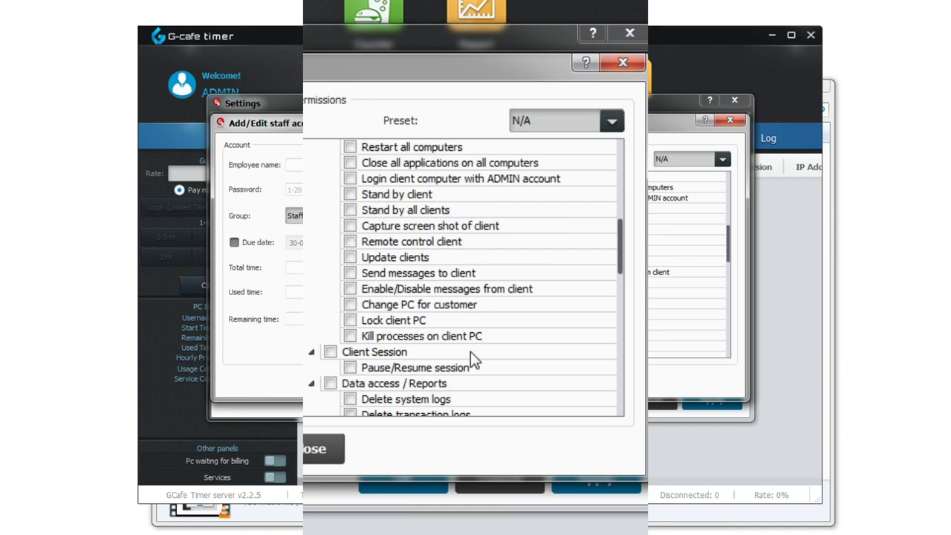
{"action": "scroll", "coordinate": [470, 358], "scroll_direction": "down", "scroll_amount": 1}
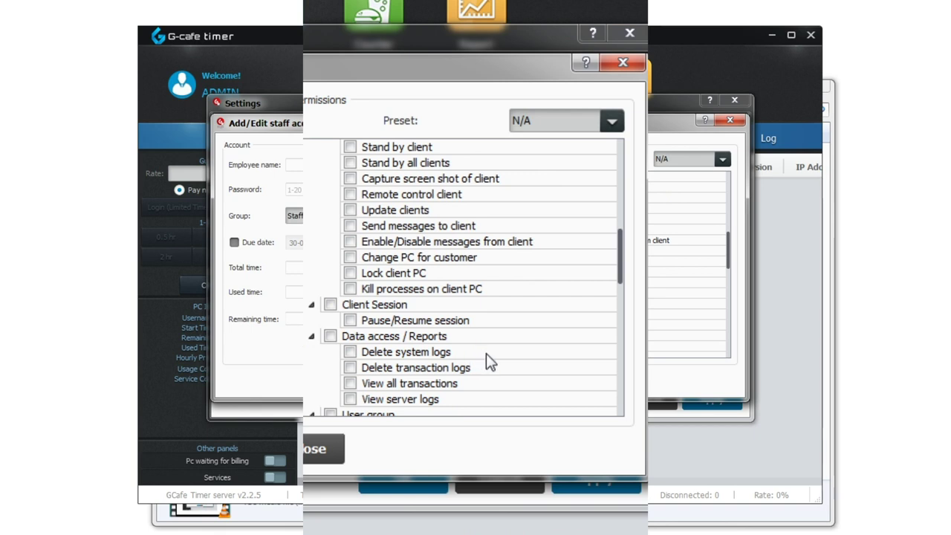
{"action": "scroll", "coordinate": [487, 353], "scroll_direction": "down", "scroll_amount": 1}
{"action": "scroll", "coordinate": [489, 362], "scroll_direction": "down", "scroll_amount": 2}
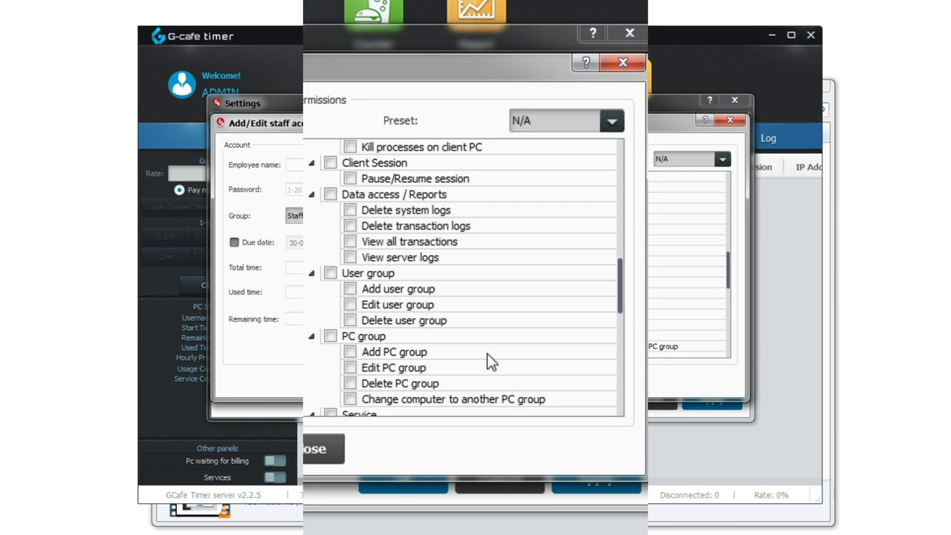
{"action": "scroll", "coordinate": [489, 362], "scroll_direction": "down", "scroll_amount": 2}
{"action": "scroll", "coordinate": [490, 361], "scroll_direction": "down", "scroll_amount": 1}
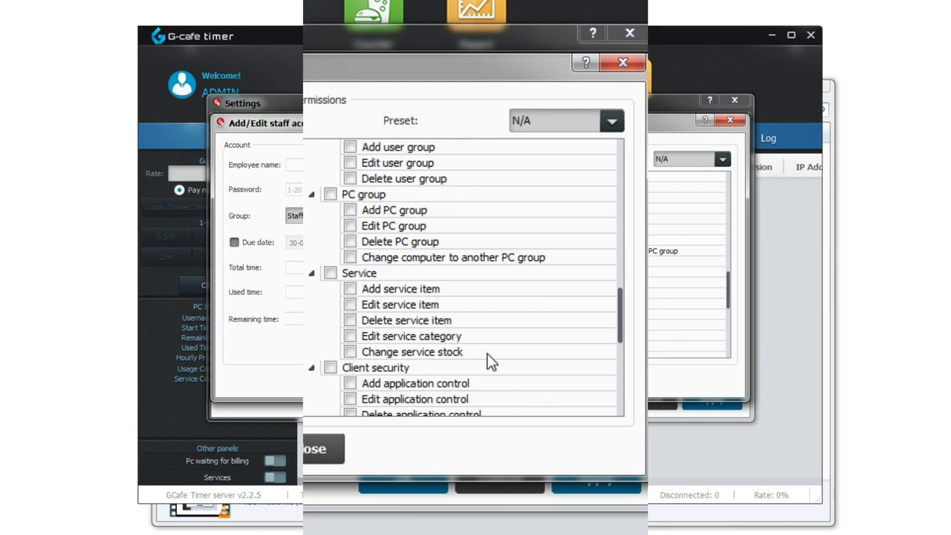
{"action": "scroll", "coordinate": [490, 362], "scroll_direction": "down", "scroll_amount": 1}
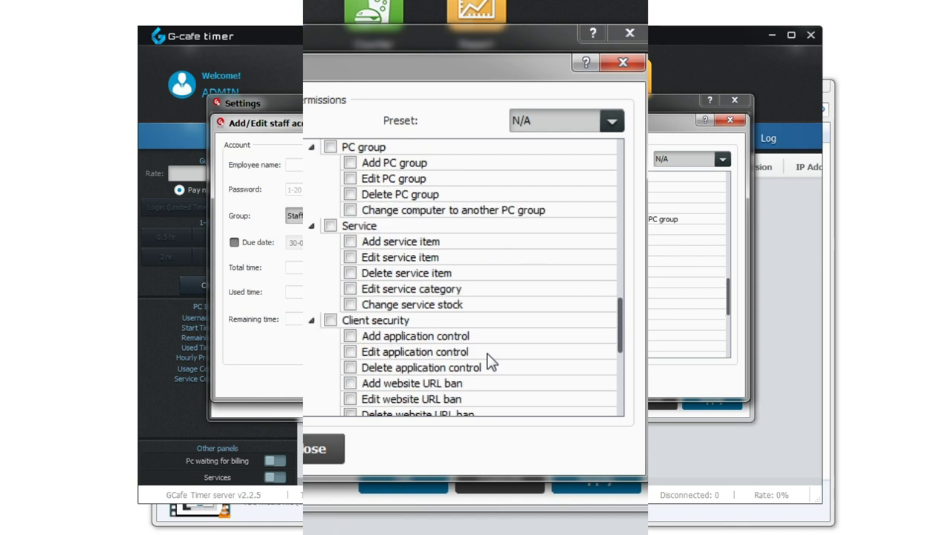
{"action": "scroll", "coordinate": [489, 362], "scroll_direction": "down", "scroll_amount": 1}
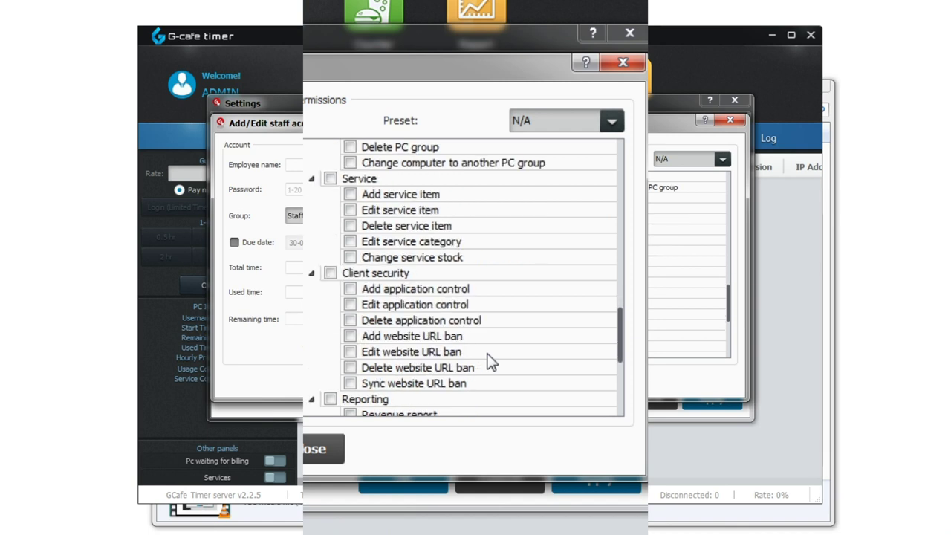
{"action": "scroll", "coordinate": [489, 362], "scroll_direction": "down", "scroll_amount": 1}
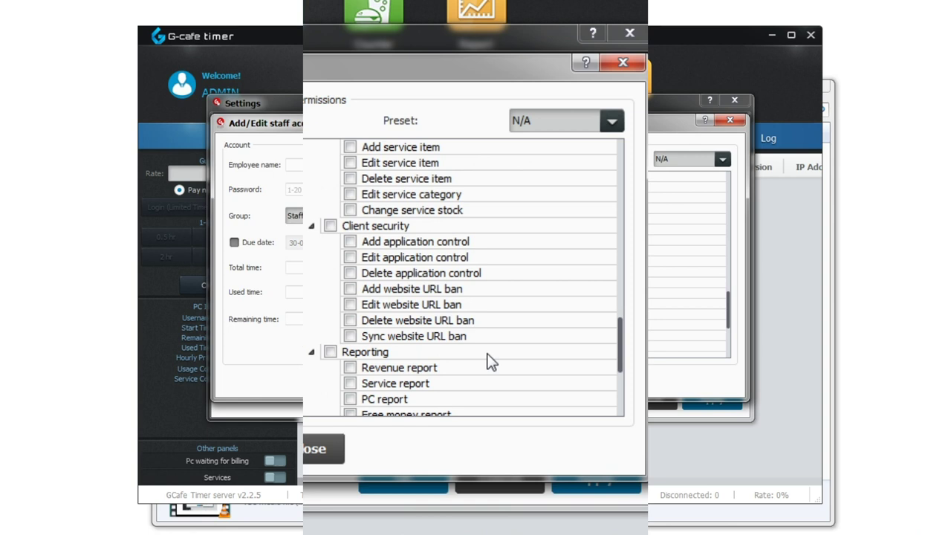
{"action": "scroll", "coordinate": [489, 362], "scroll_direction": "down", "scroll_amount": 1}
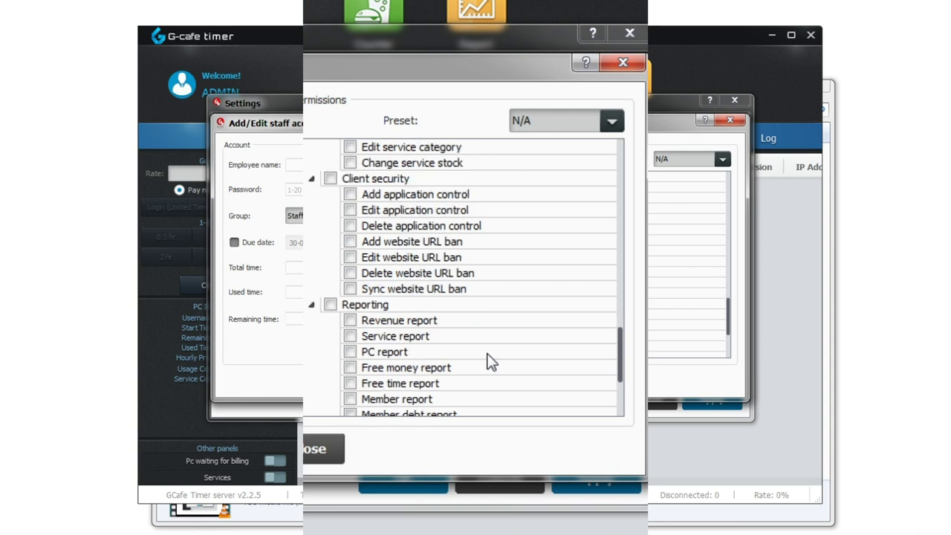
{"action": "scroll", "coordinate": [490, 362], "scroll_direction": "down", "scroll_amount": 1}
{"action": "scroll", "coordinate": [489, 362], "scroll_direction": "down", "scroll_amount": 1}
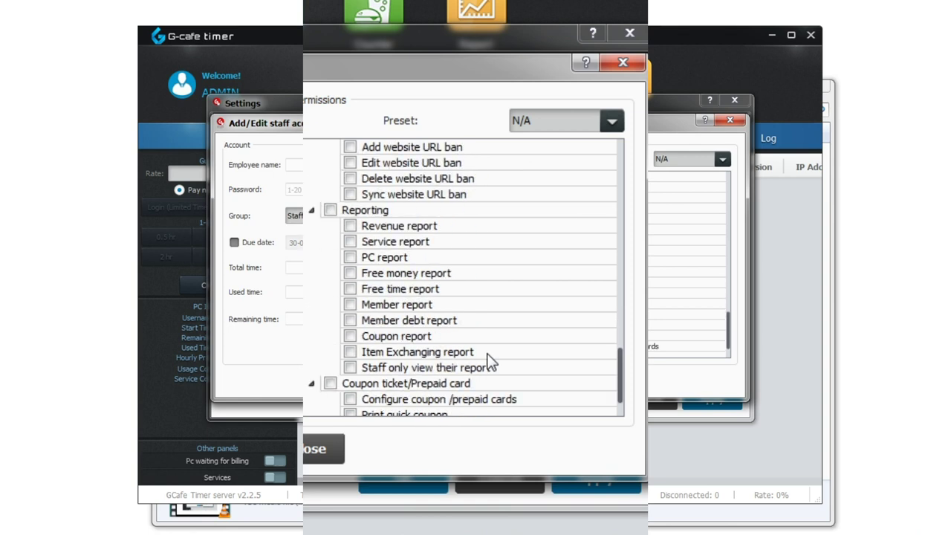
{"action": "scroll", "coordinate": [490, 362], "scroll_direction": "down", "scroll_amount": 2}
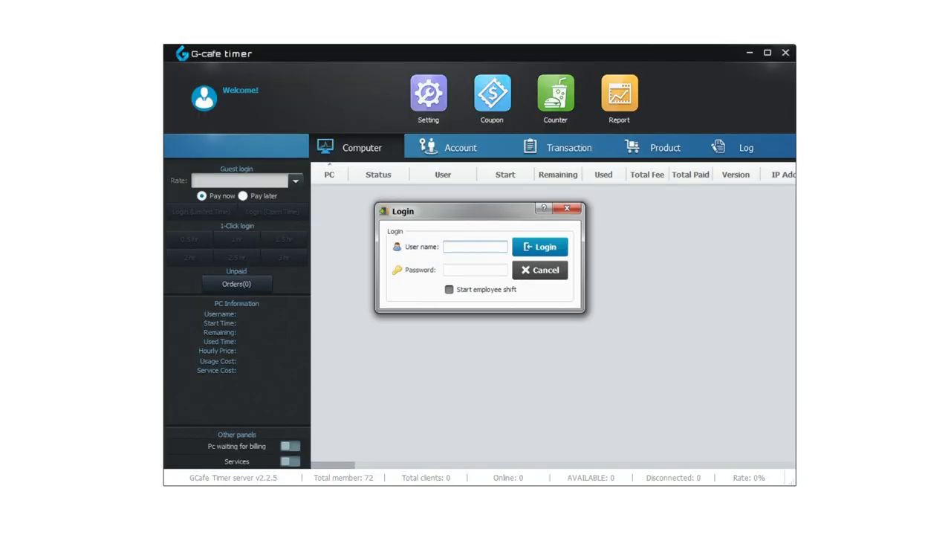
Log in as admin with the password and view the admin password settings page
{"action": "key", "text": "Tab"}
{"action": "type", "text": "ad"}
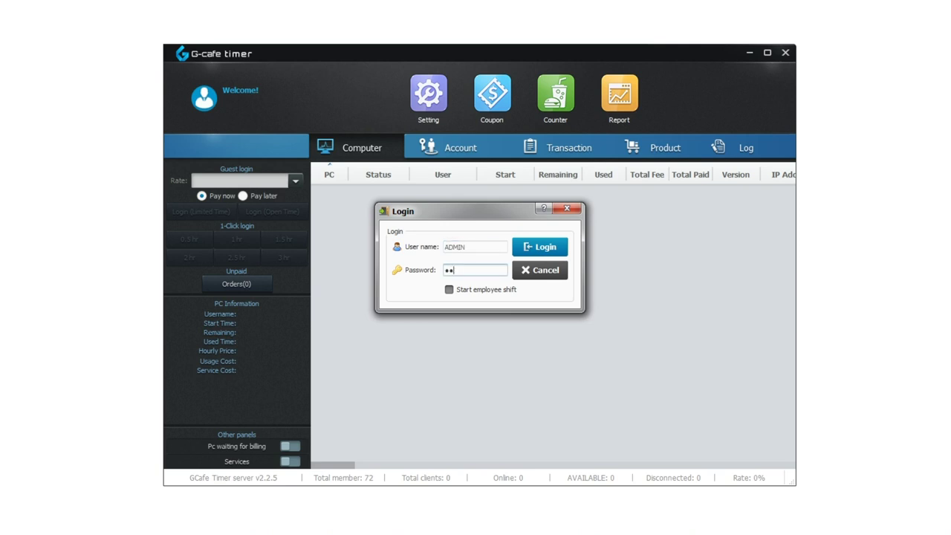
{"action": "key", "text": "Return"}
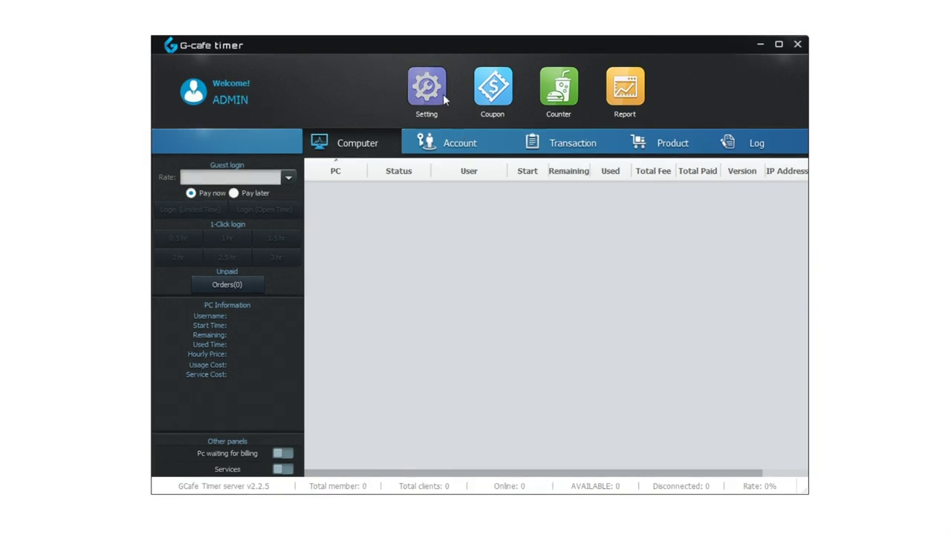
{"action": "left_click", "coordinate": [429, 93]}
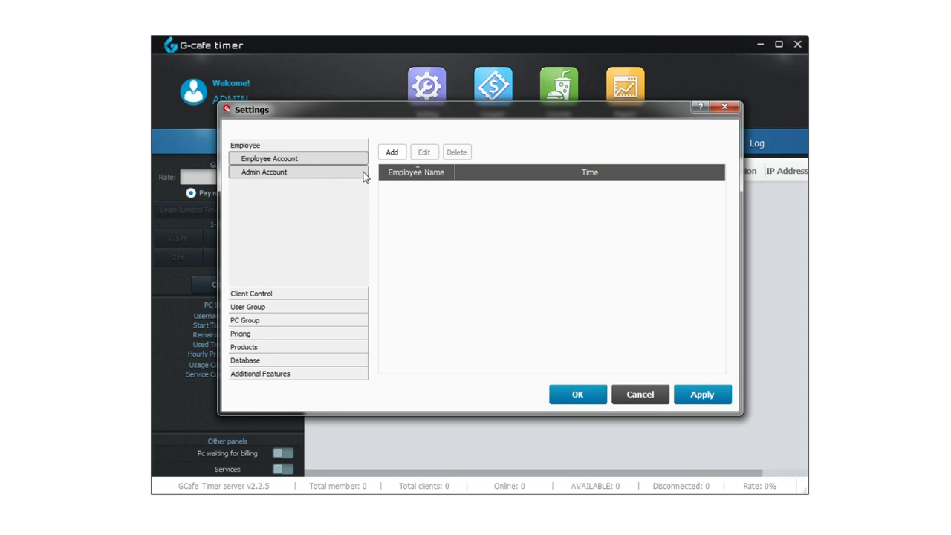
{"action": "left_click", "coordinate": [364, 174]}
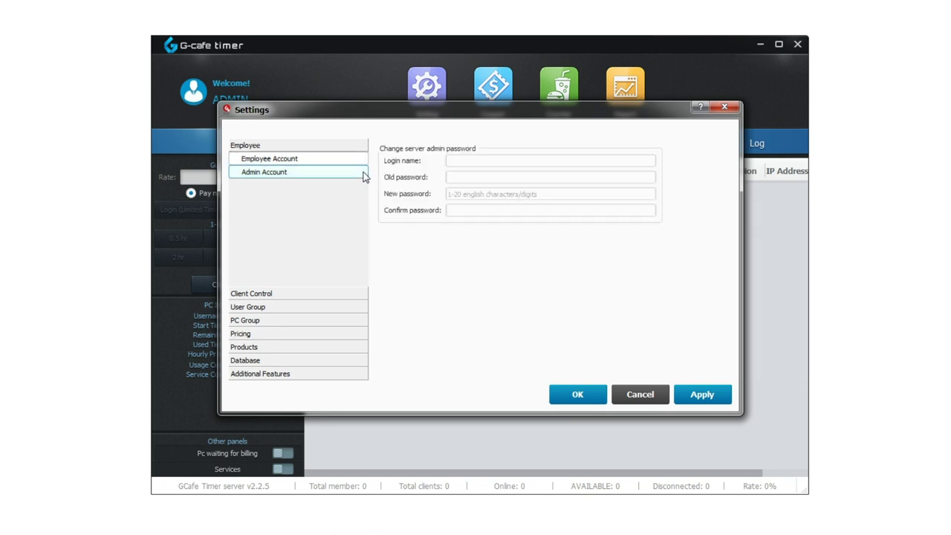
Review Client Control permissions and banned programs, cancelling the Add program form
{"action": "left_click", "coordinate": [357, 296]}
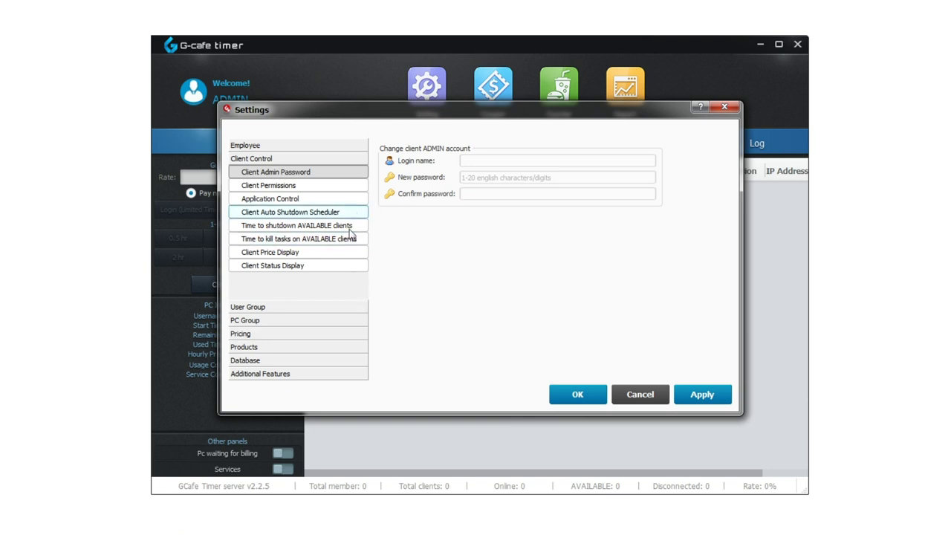
{"action": "left_click", "coordinate": [362, 188]}
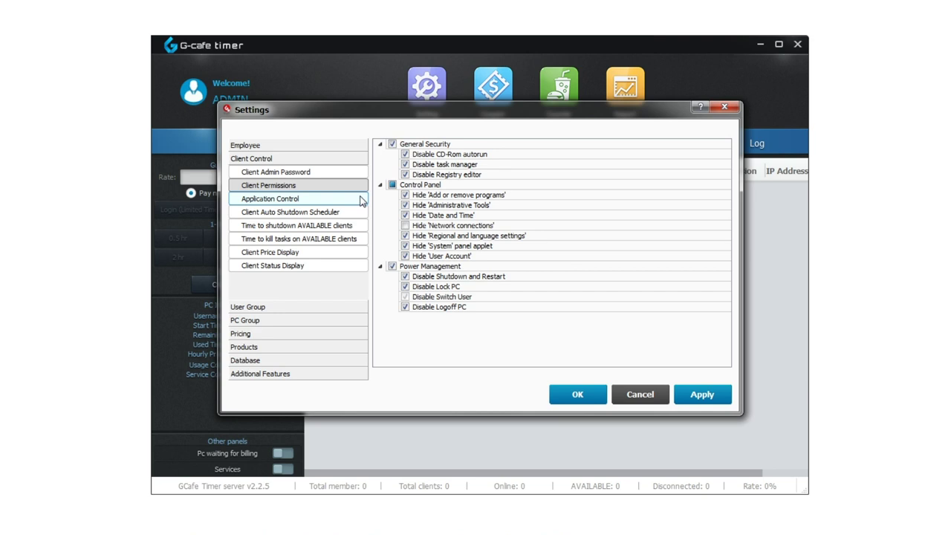
{"action": "left_click", "coordinate": [362, 200]}
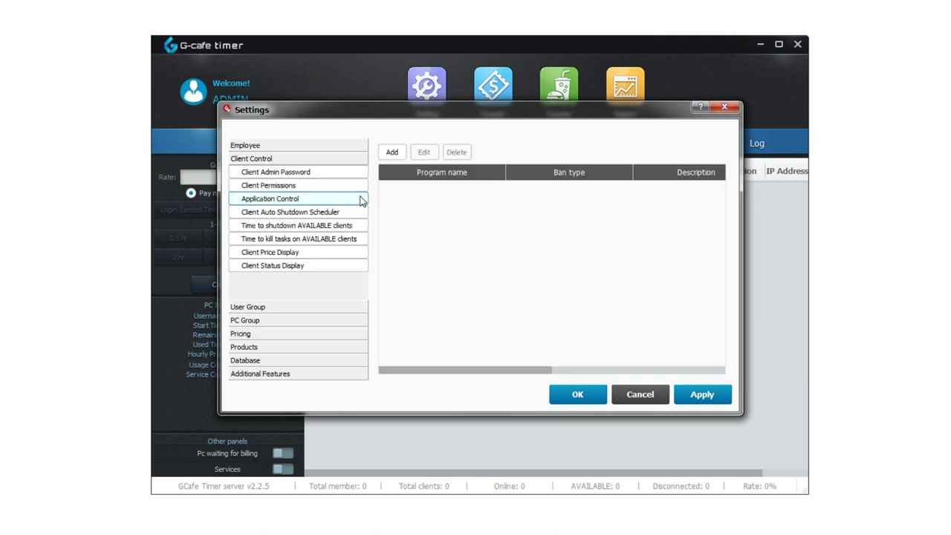
{"action": "left_click", "coordinate": [390, 151]}
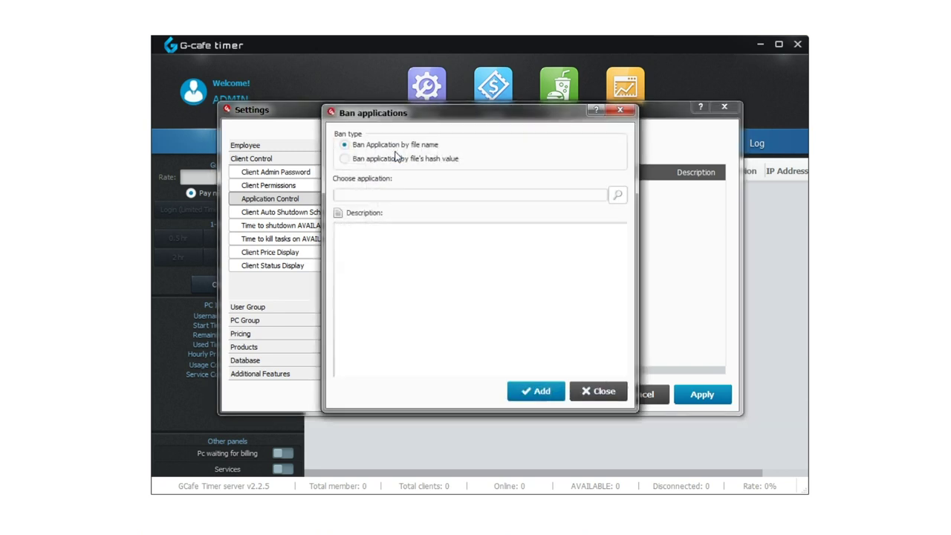
{"action": "left_click", "coordinate": [620, 110]}
Review the auto-shutdown, task-closing, price display and status display pages, then show User Groups
{"action": "left_click", "coordinate": [354, 212]}
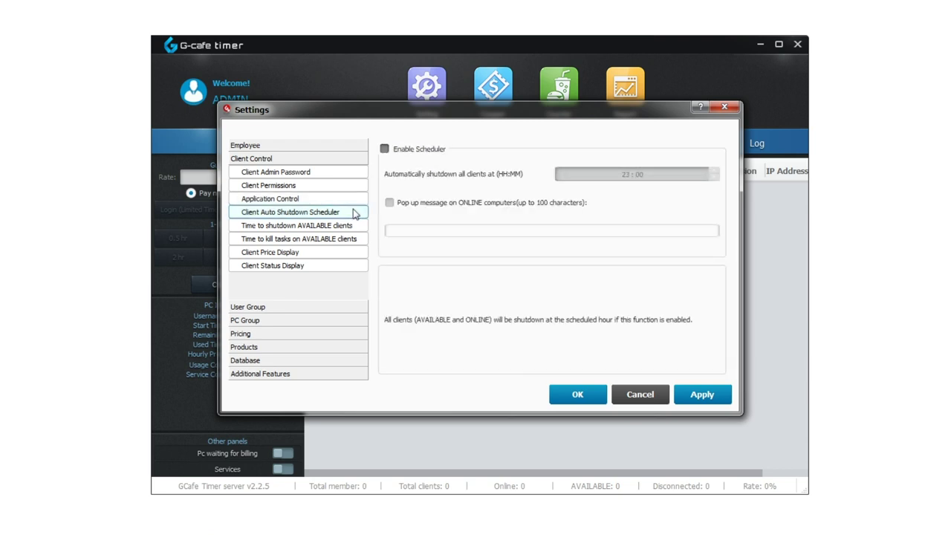
{"action": "left_click", "coordinate": [362, 227]}
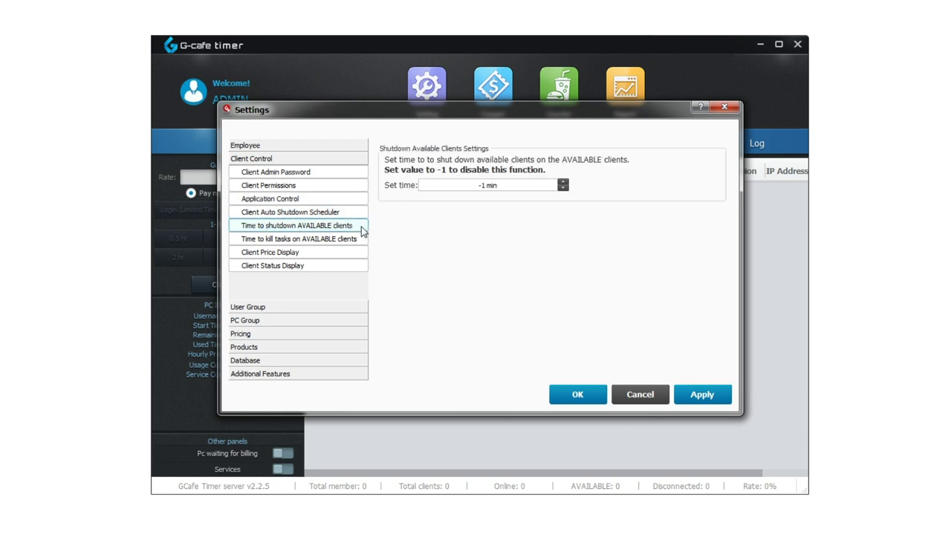
{"action": "left_click", "coordinate": [363, 237]}
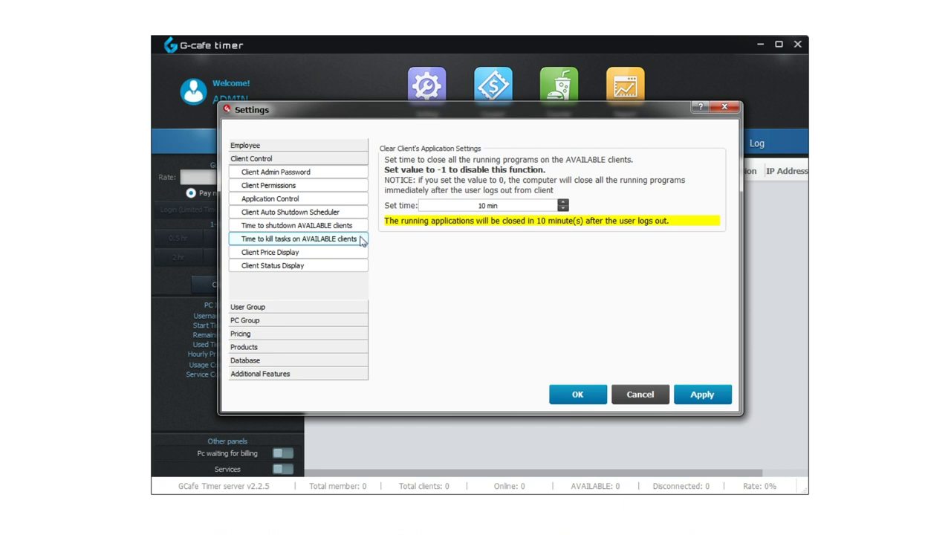
{"action": "left_click", "coordinate": [363, 255]}
{"action": "left_click", "coordinate": [361, 266]}
{"action": "left_click", "coordinate": [354, 307]}
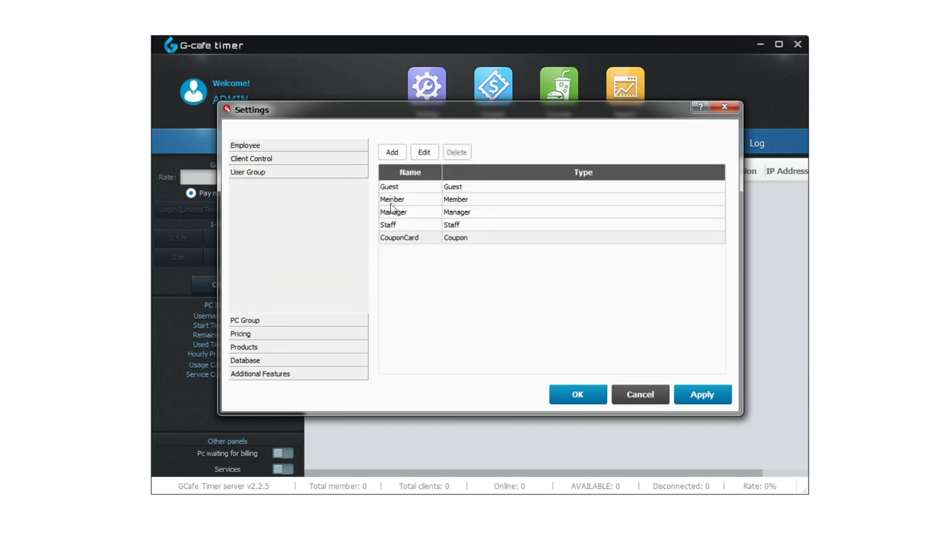
{"action": "left_click", "coordinate": [392, 153]}
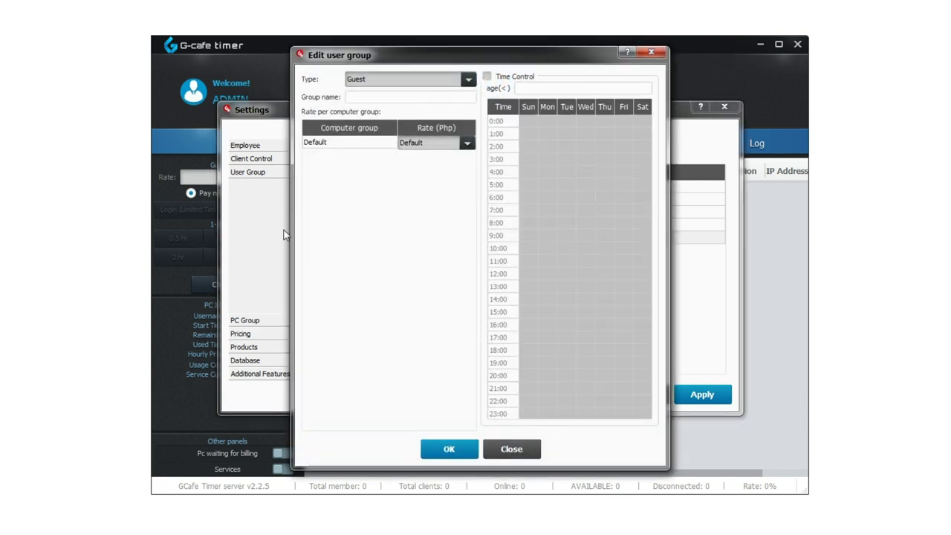
{"action": "key", "text": "Escape"}
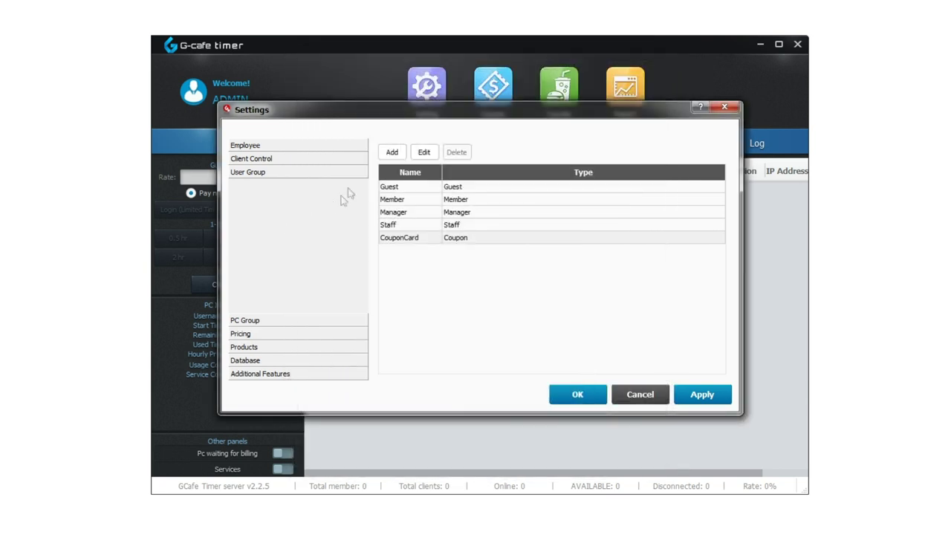
{"action": "left_click", "coordinate": [420, 187]}
{"action": "left_click", "coordinate": [425, 151]}
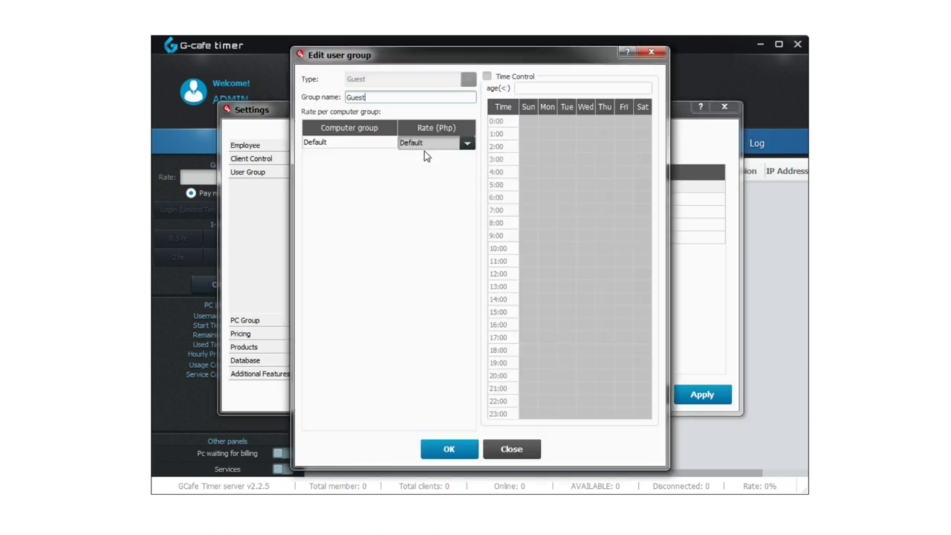
{"action": "key", "text": "Escape"}
{"action": "left_click", "coordinate": [414, 199]}
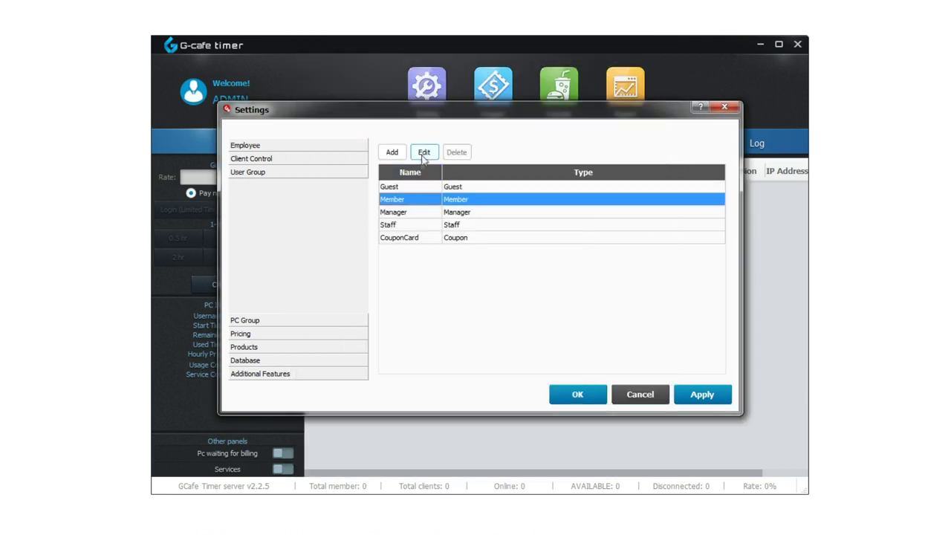
{"action": "left_click", "coordinate": [424, 151]}
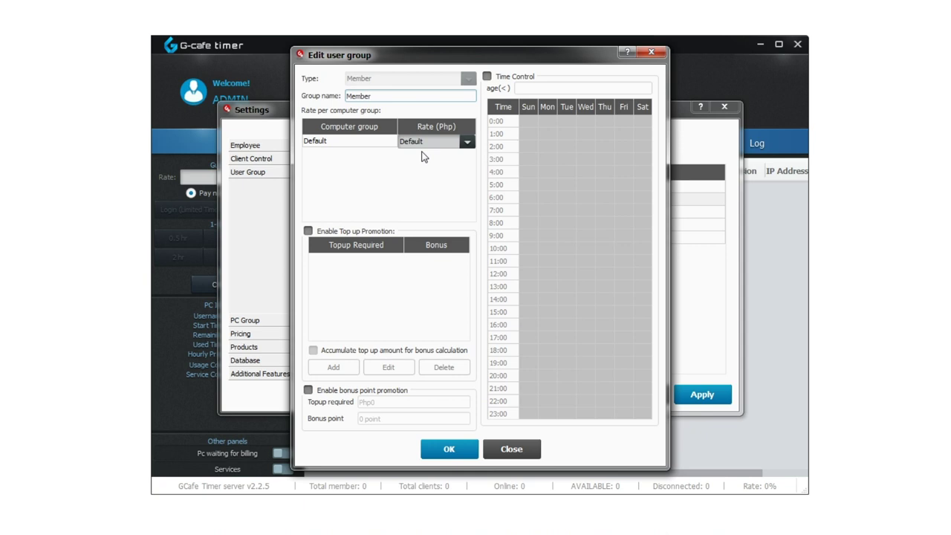
{"action": "key", "text": "Escape"}
{"action": "left_click", "coordinate": [422, 212]}
{"action": "left_click", "coordinate": [422, 225]}
{"action": "left_click", "coordinate": [423, 238]}
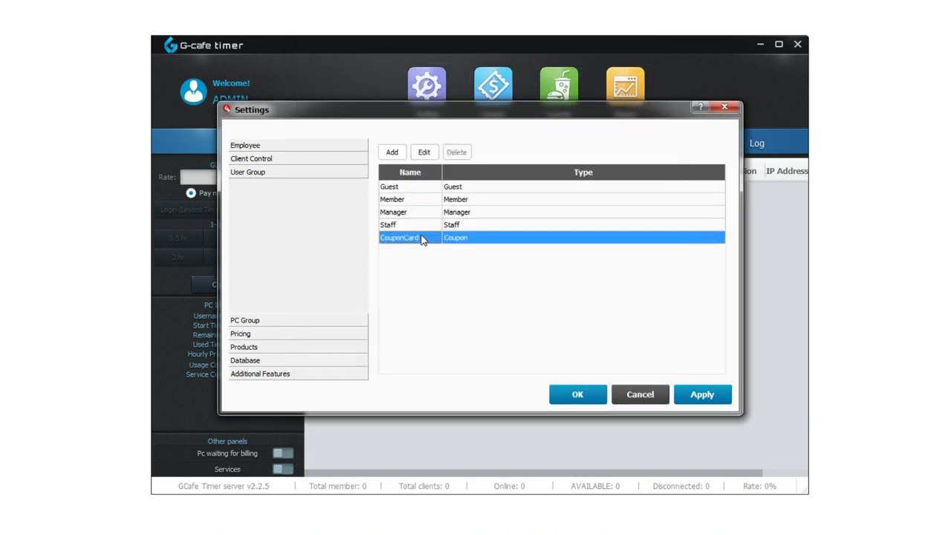
{"action": "left_click", "coordinate": [423, 152]}
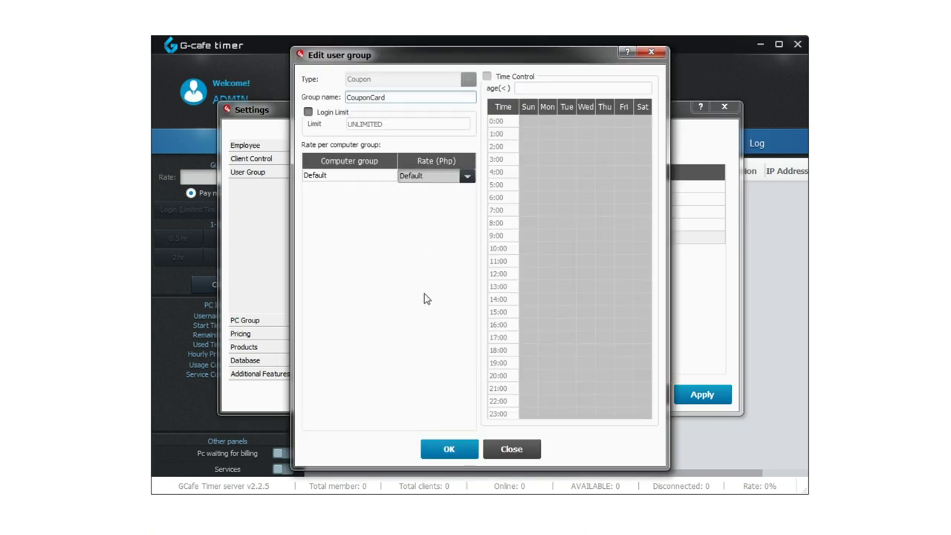
{"action": "key", "text": "Escape"}
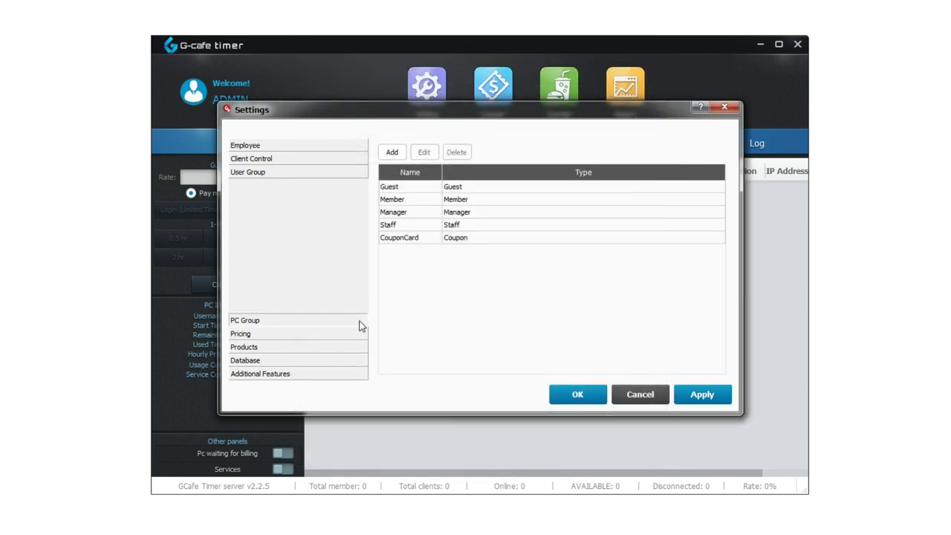
{"action": "left_click", "coordinate": [362, 326]}
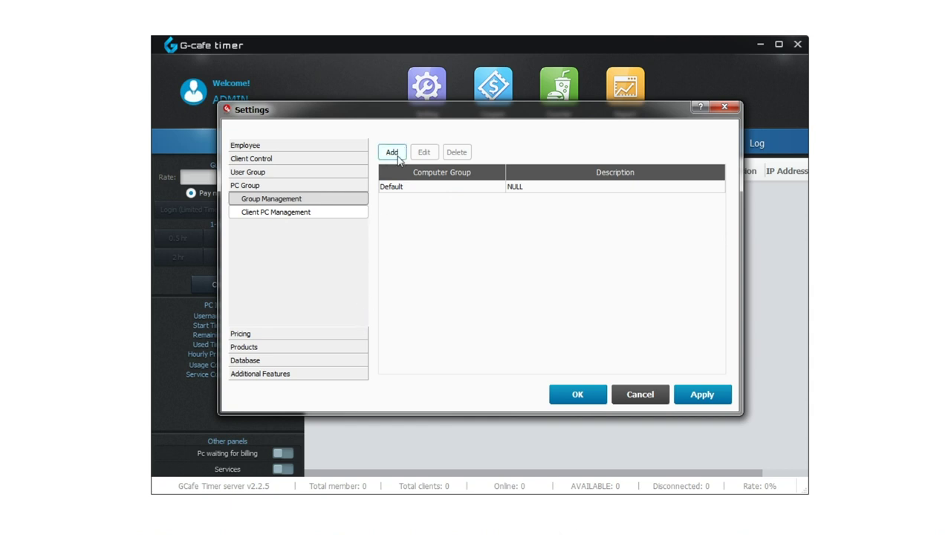
Cancel a new PC group form, then view client PC assignment between groups
{"action": "left_click", "coordinate": [393, 152]}
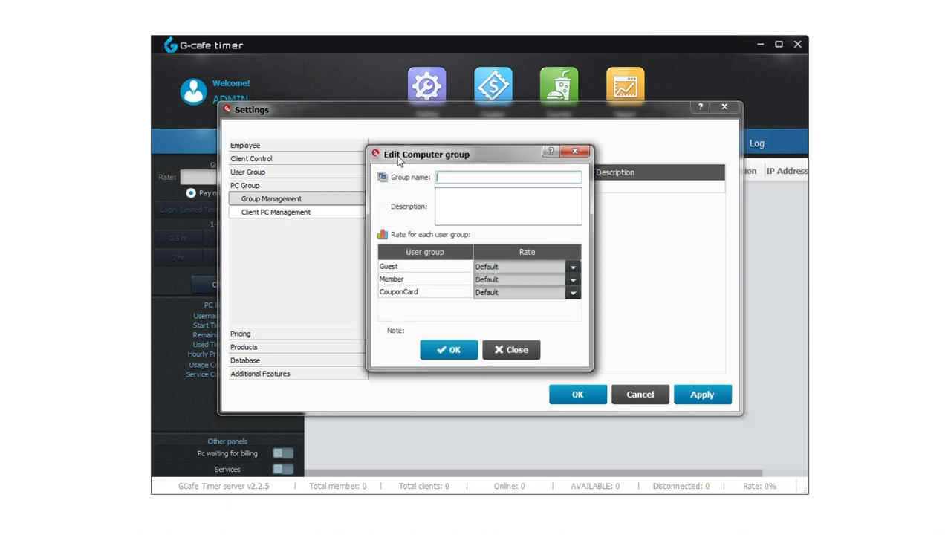
{"action": "key", "text": "Escape"}
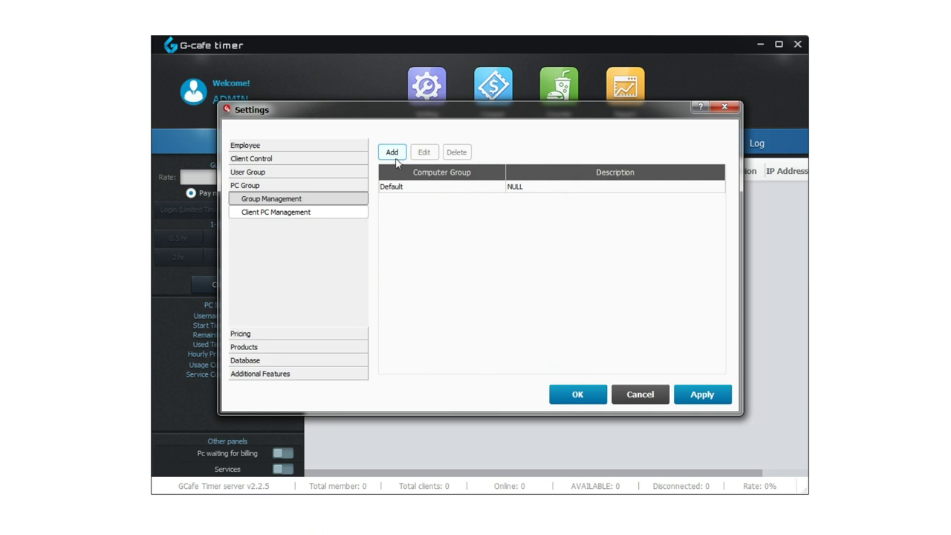
{"action": "left_click", "coordinate": [358, 217]}
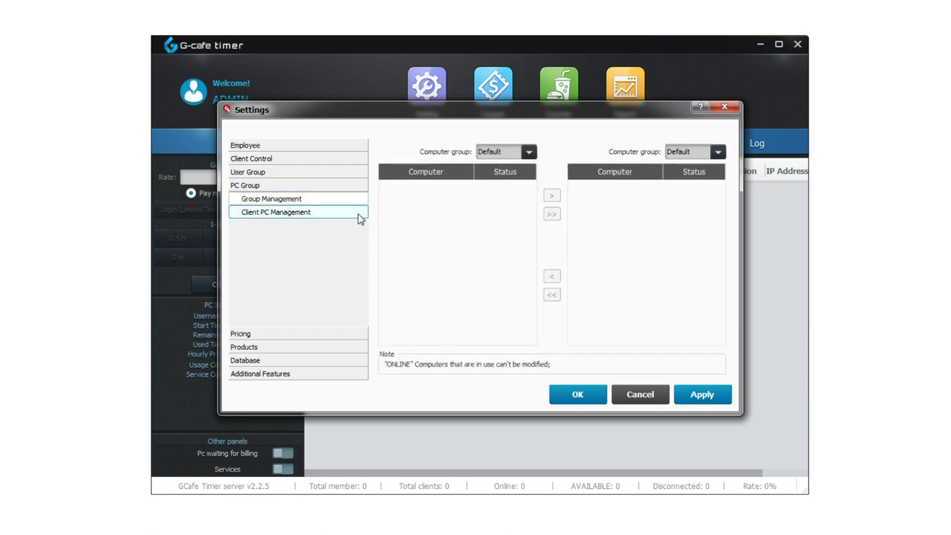
Review pricing options and the rate list, opening and closing the Default rate editor
{"action": "left_click", "coordinate": [356, 332]}
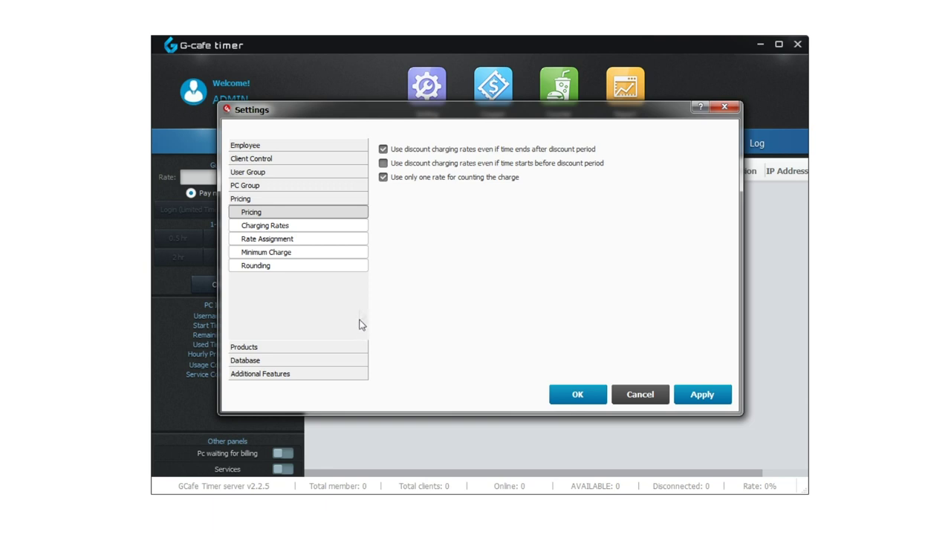
{"action": "left_click", "coordinate": [358, 225]}
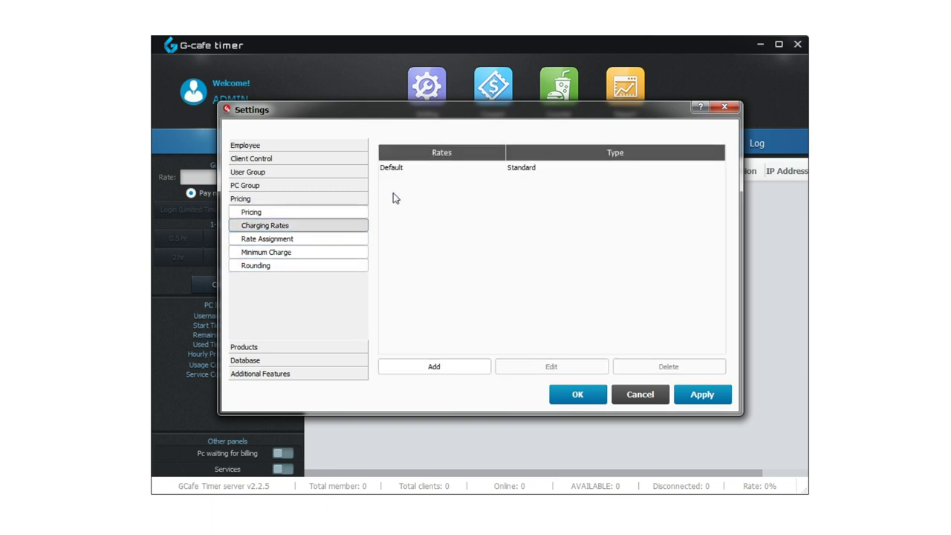
{"action": "left_click", "coordinate": [405, 168]}
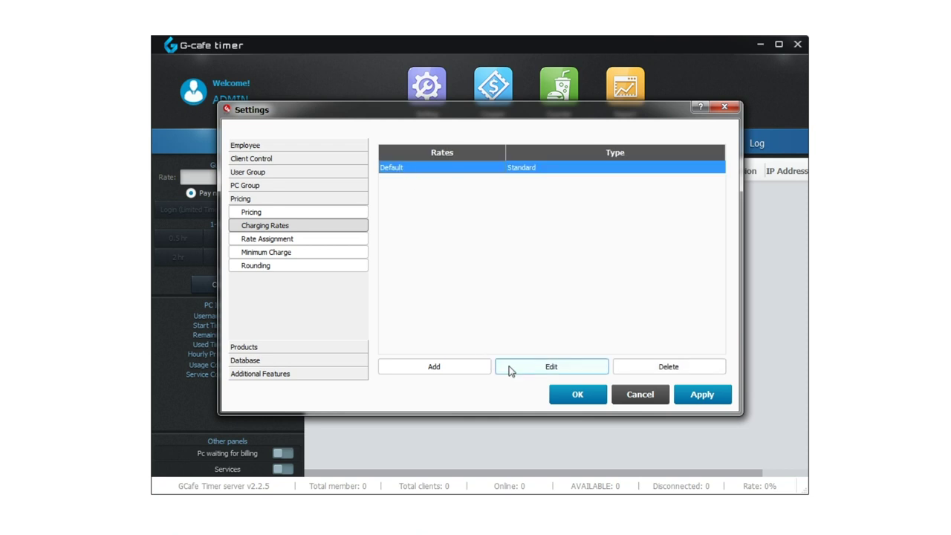
{"action": "left_click", "coordinate": [509, 370]}
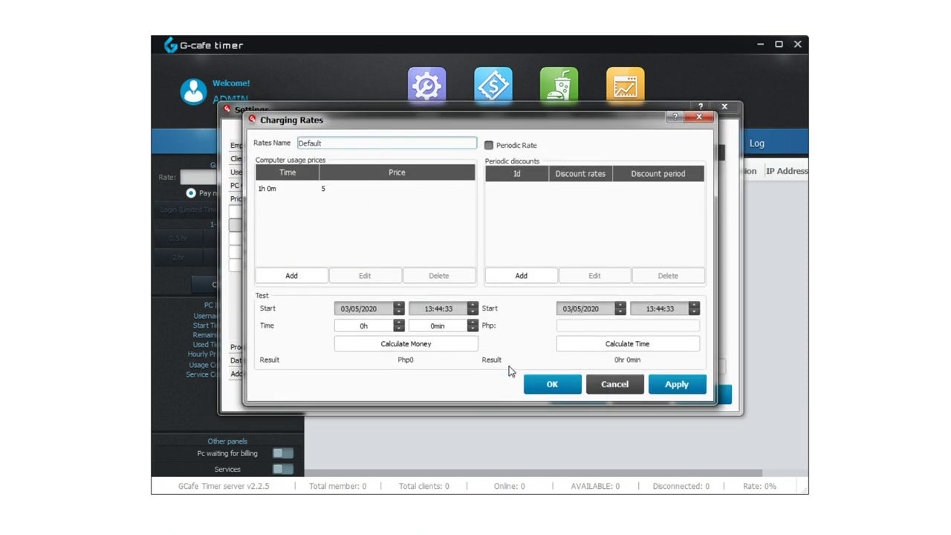
{"action": "key", "text": "Escape"}
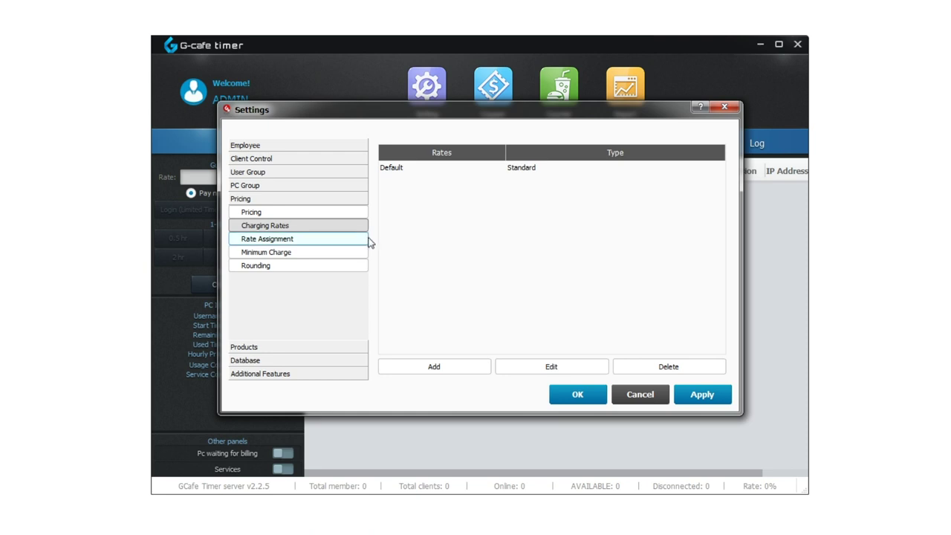
Review the rate assignment, minimum charge and rounding pages, then show product categories
{"action": "left_click", "coordinate": [366, 239]}
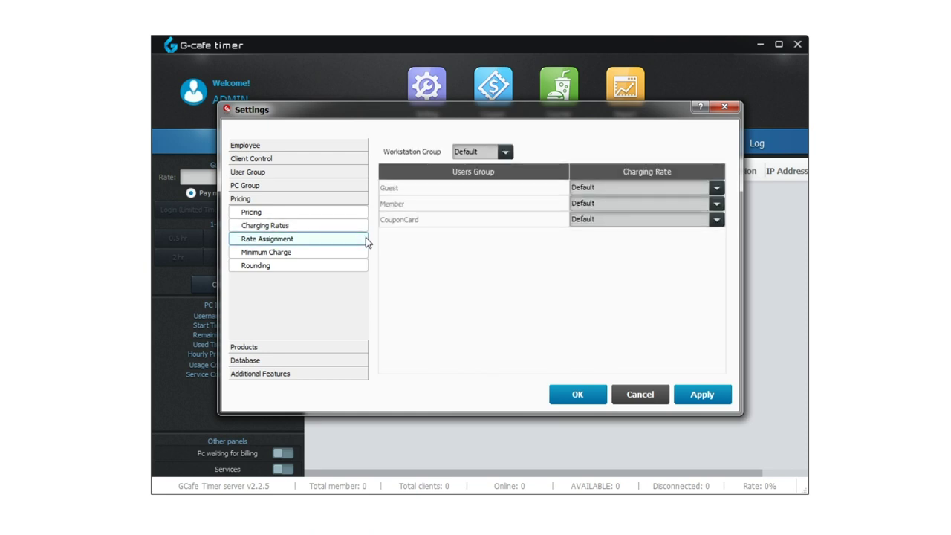
{"action": "left_click", "coordinate": [364, 257]}
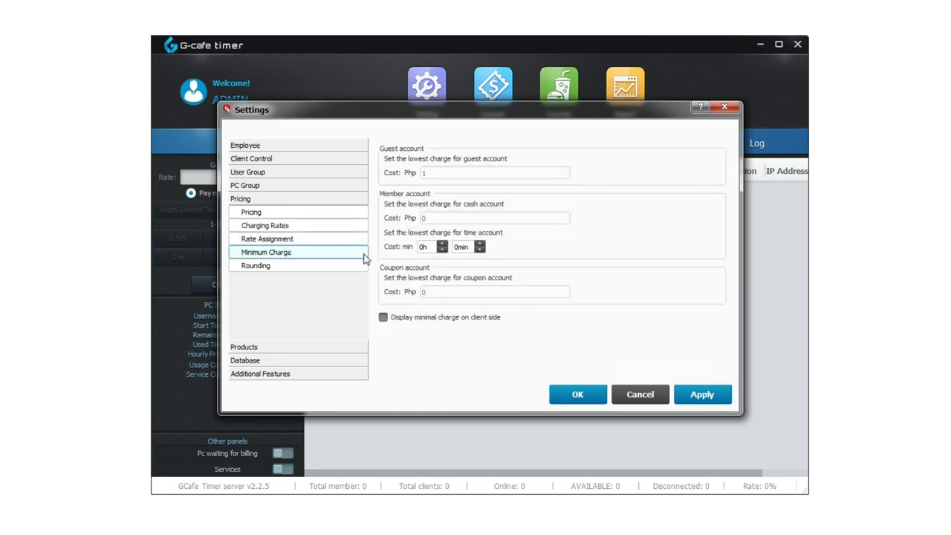
{"action": "left_click", "coordinate": [364, 269]}
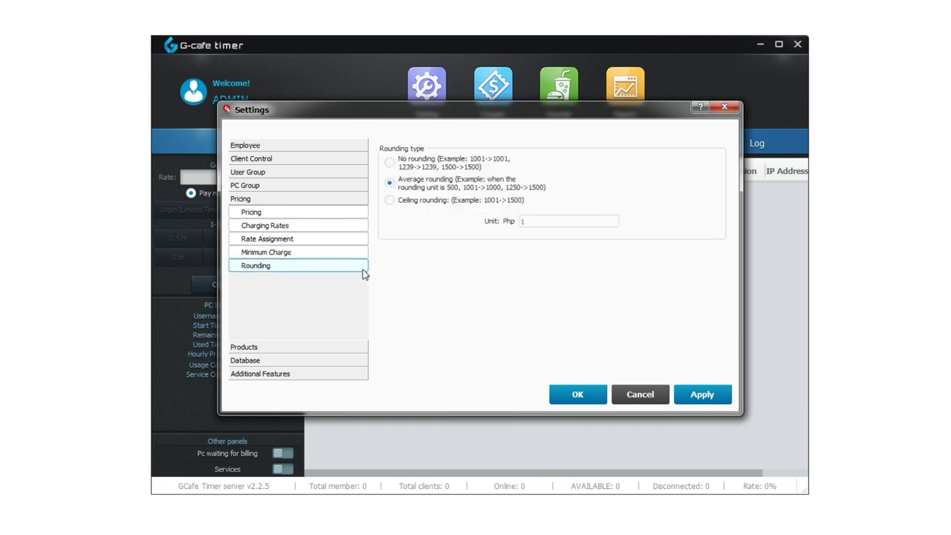
{"action": "left_click", "coordinate": [360, 347]}
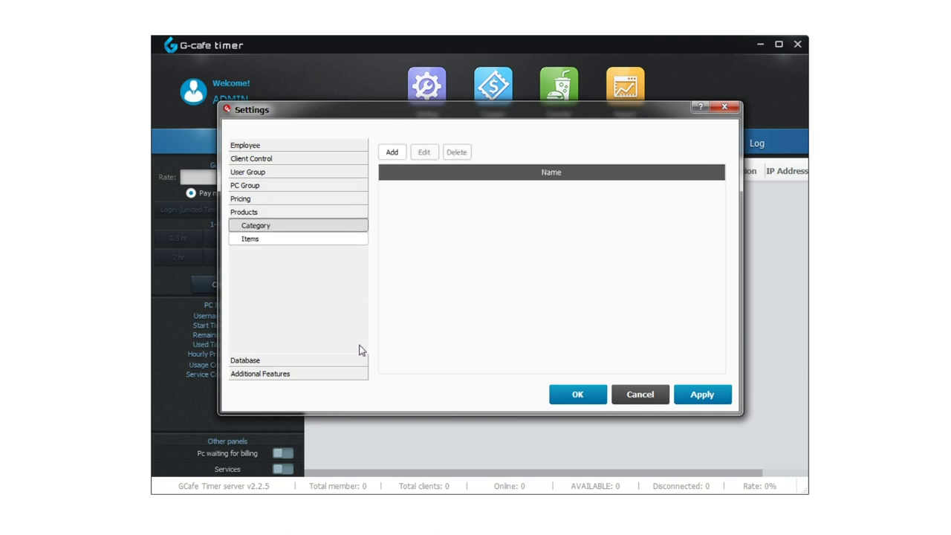
Open and cancel the new product category and new product item forms
{"action": "left_click", "coordinate": [394, 153]}
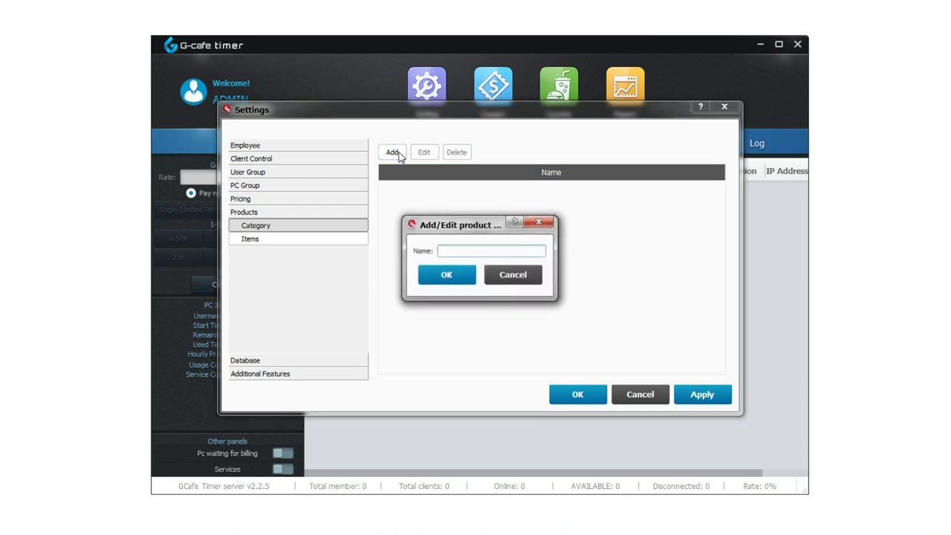
{"action": "key", "text": "Escape"}
{"action": "left_click", "coordinate": [354, 238]}
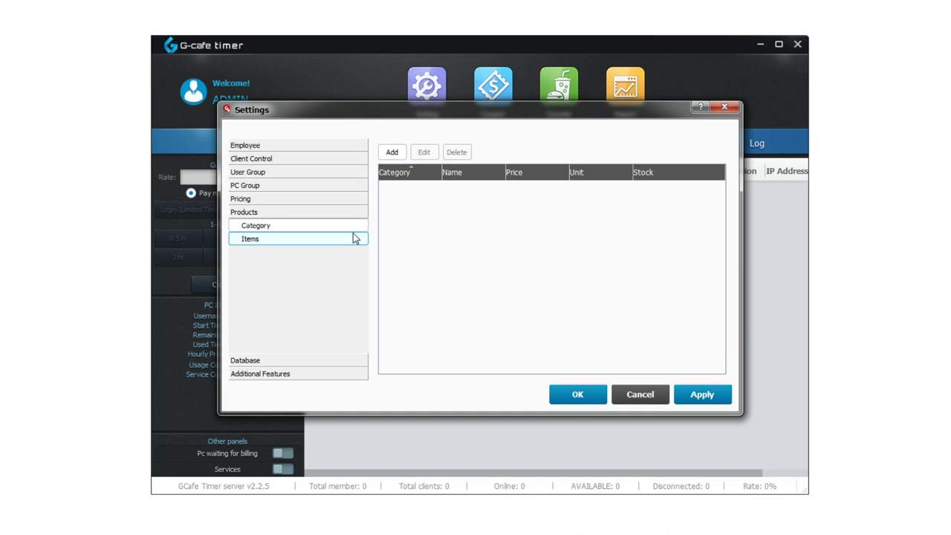
{"action": "left_click", "coordinate": [392, 154]}
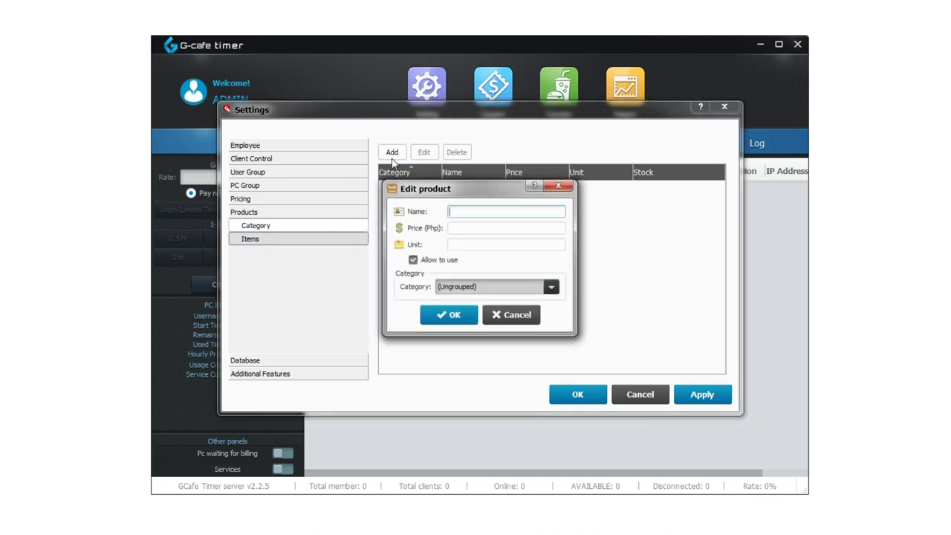
{"action": "key", "text": "Escape"}
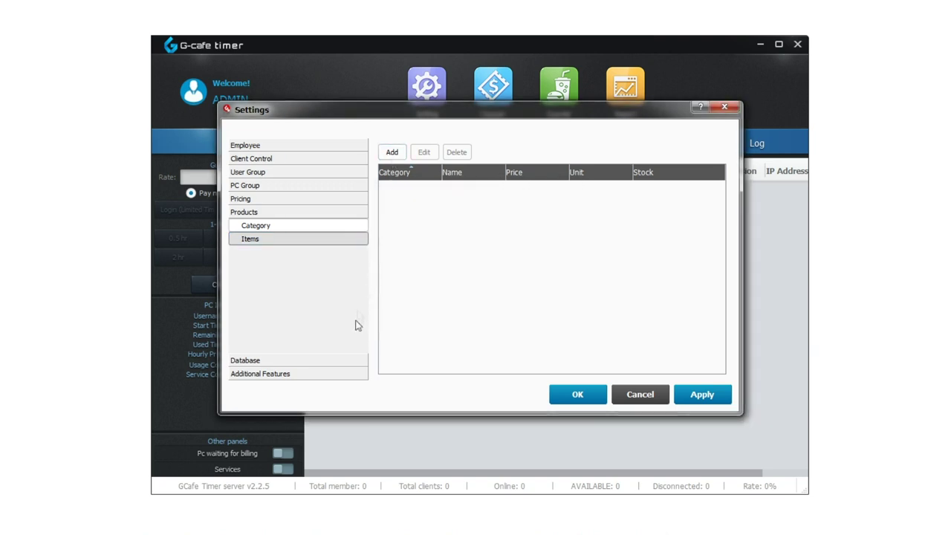
View Database Backup and Restore and Auto-Backup, then expand Additional Features
{"action": "left_click", "coordinate": [353, 361]}
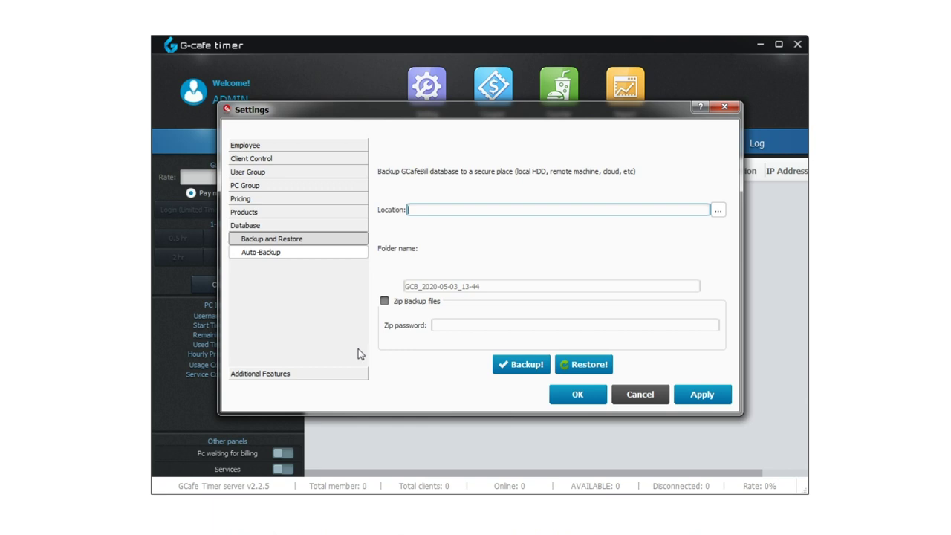
{"action": "left_click", "coordinate": [360, 254]}
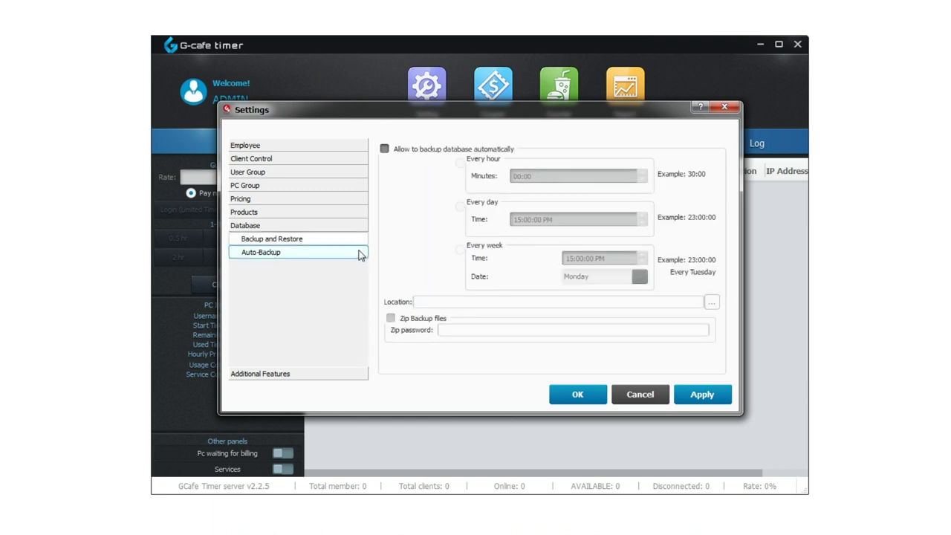
{"action": "left_click", "coordinate": [357, 376]}
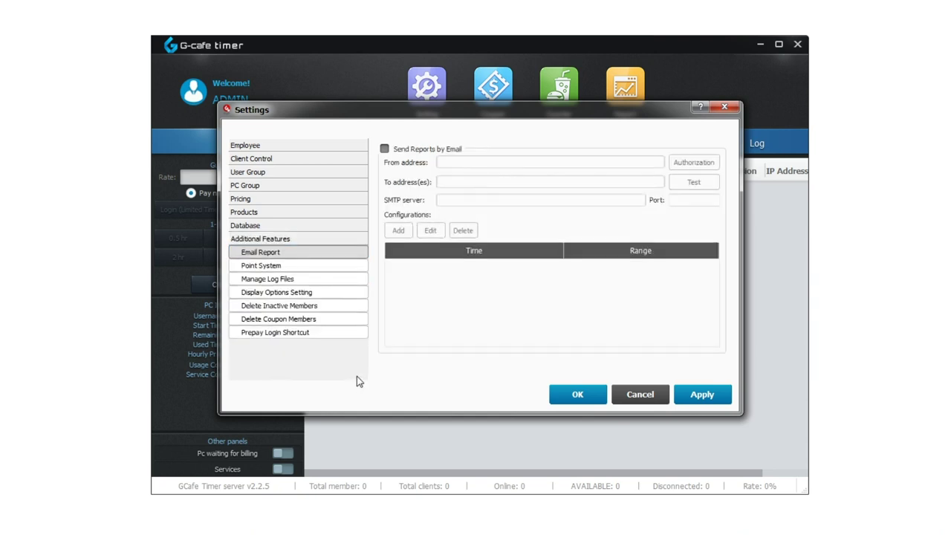
Review the Point System page, dismissing the new exchange item form
{"action": "left_click", "coordinate": [361, 266]}
{"action": "left_click", "coordinate": [396, 153]}
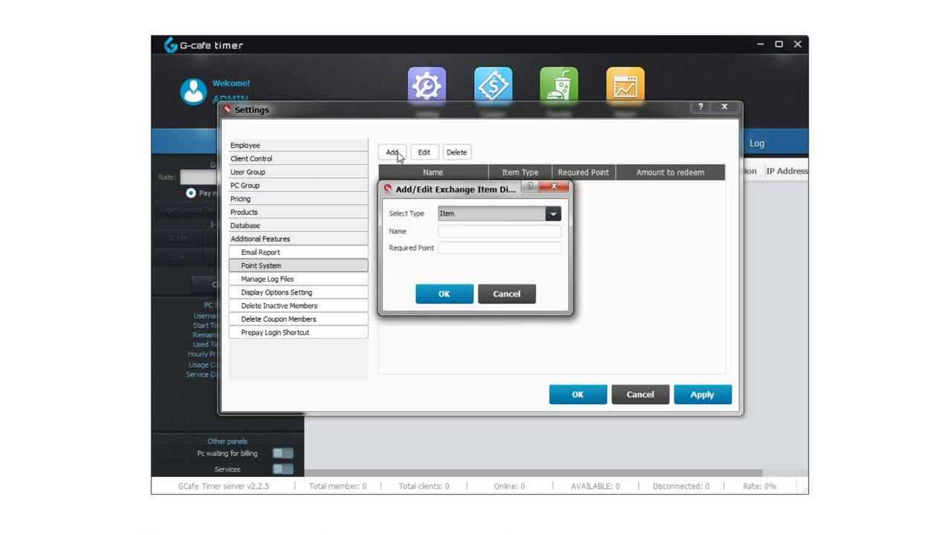
{"action": "key", "text": "Escape"}
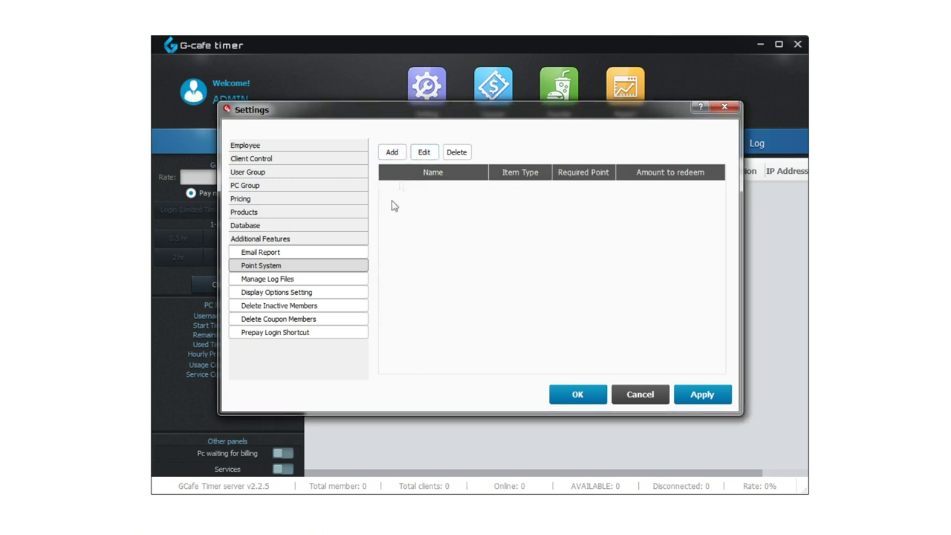
Review log retention, font size, member cleanup and prepay shortcut pages, then cancel Settings
{"action": "left_click", "coordinate": [364, 279]}
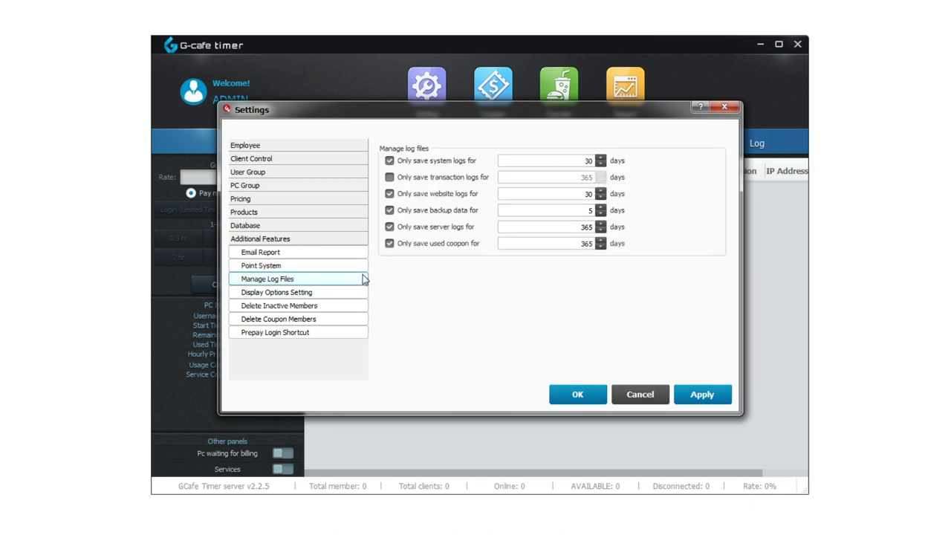
{"action": "left_click", "coordinate": [364, 291]}
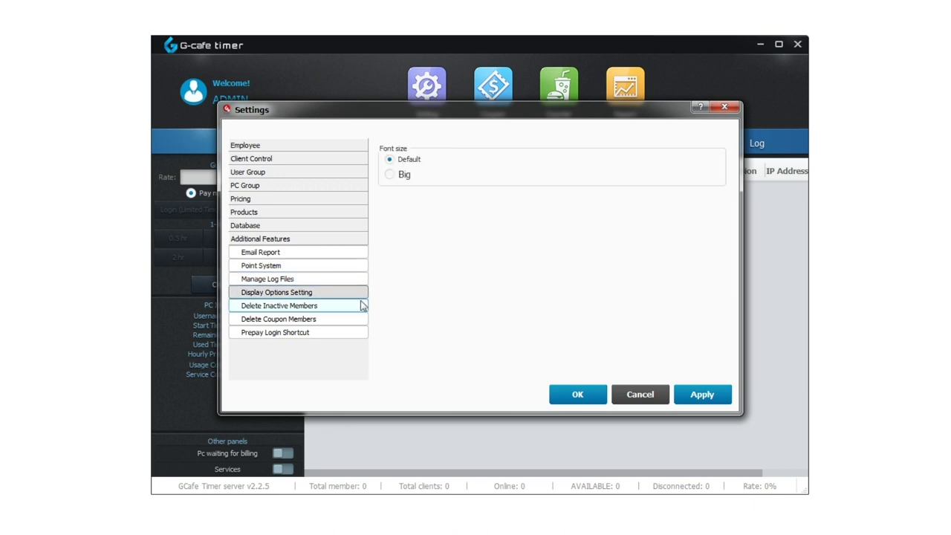
{"action": "left_click", "coordinate": [363, 306]}
{"action": "left_click", "coordinate": [361, 320]}
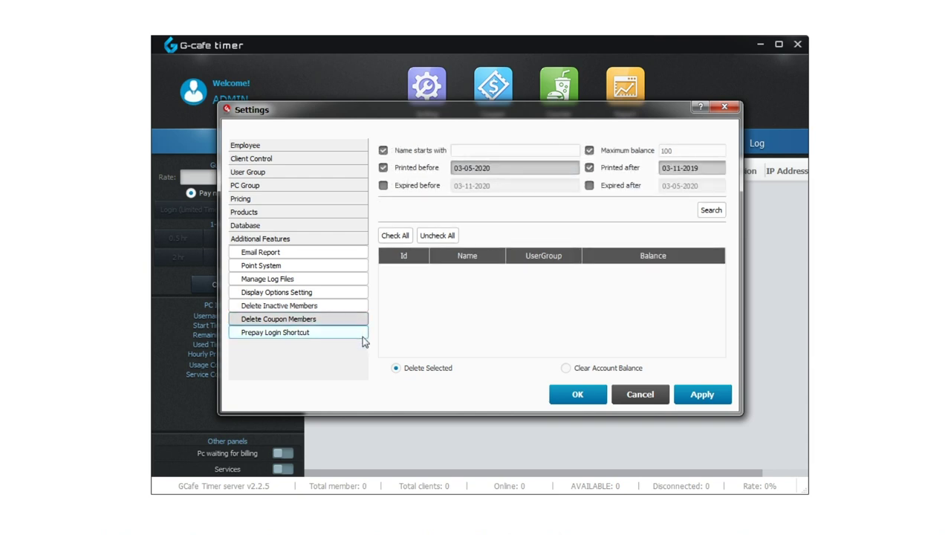
{"action": "left_click", "coordinate": [363, 337]}
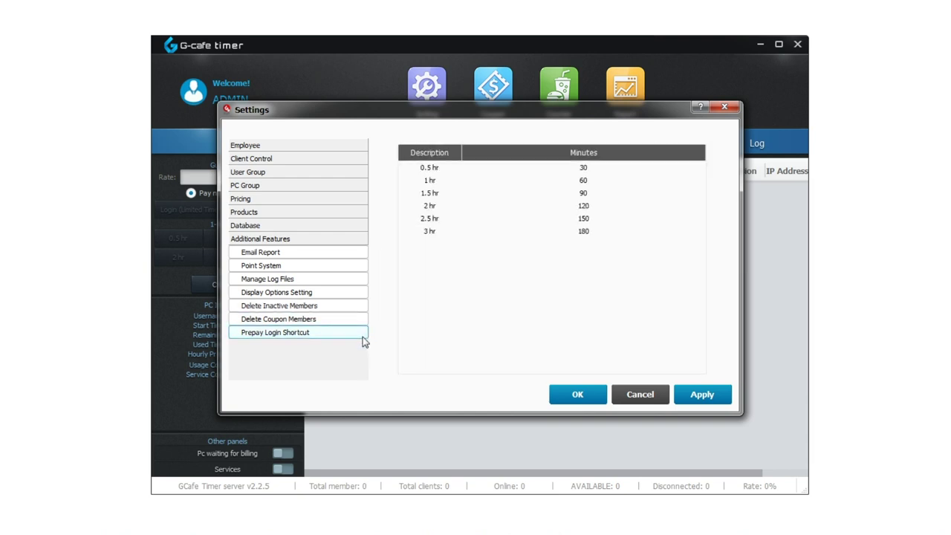
{"action": "key", "text": "Escape"}
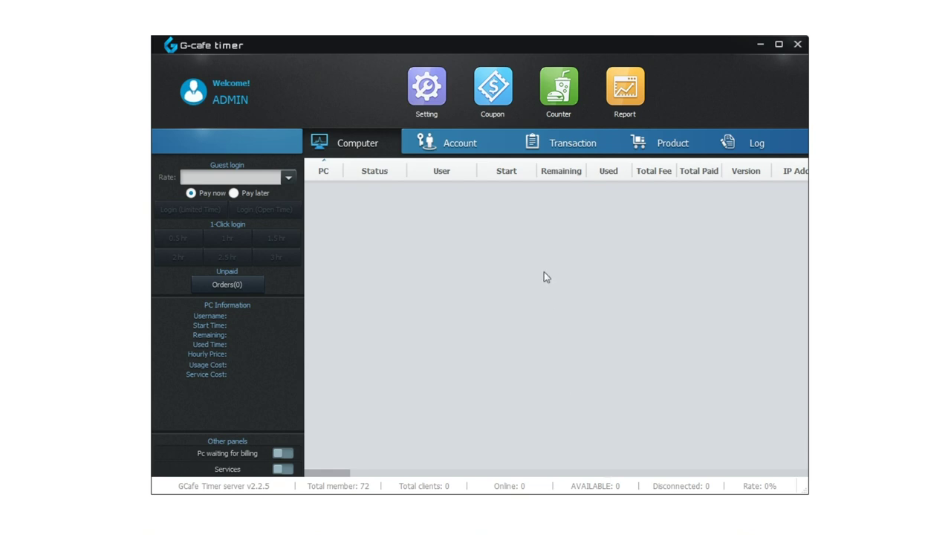
Create a new Time Account member named 'RBUTV' with its password
{"action": "left_click", "coordinate": [451, 142]}
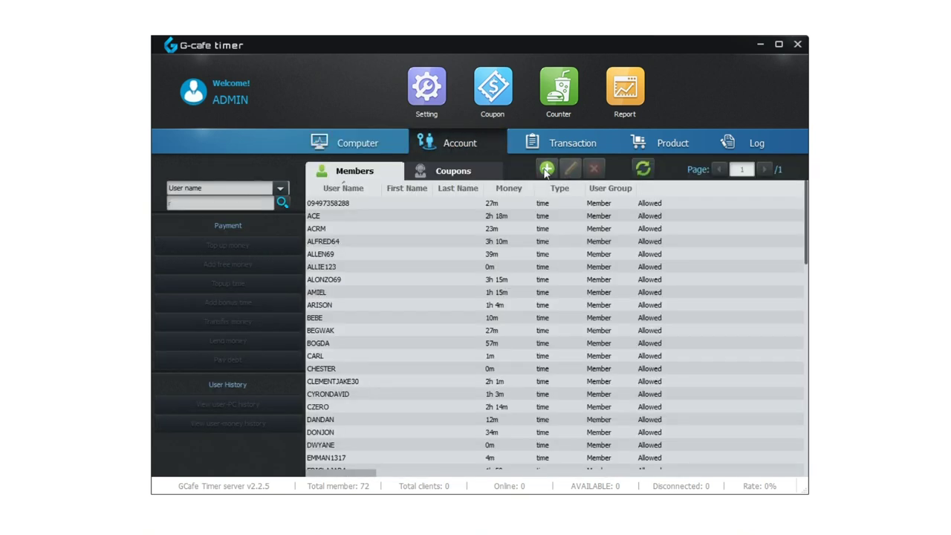
{"action": "left_click", "coordinate": [546, 169]}
{"action": "type", "text": "RBUTV"}
{"action": "left_click", "coordinate": [510, 152]}
{"action": "type", "text": "123456"}
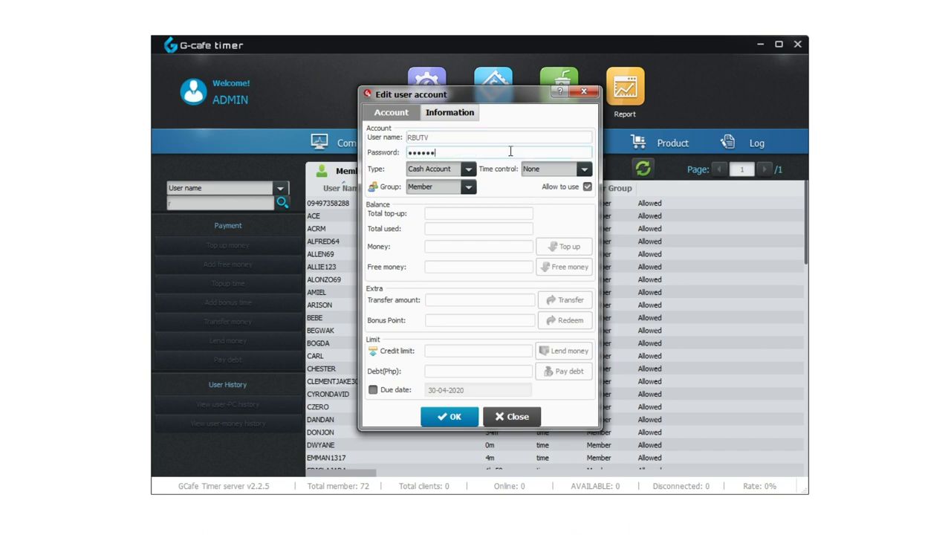
{"action": "left_click", "coordinate": [446, 169]}
{"action": "left_click", "coordinate": [438, 189]}
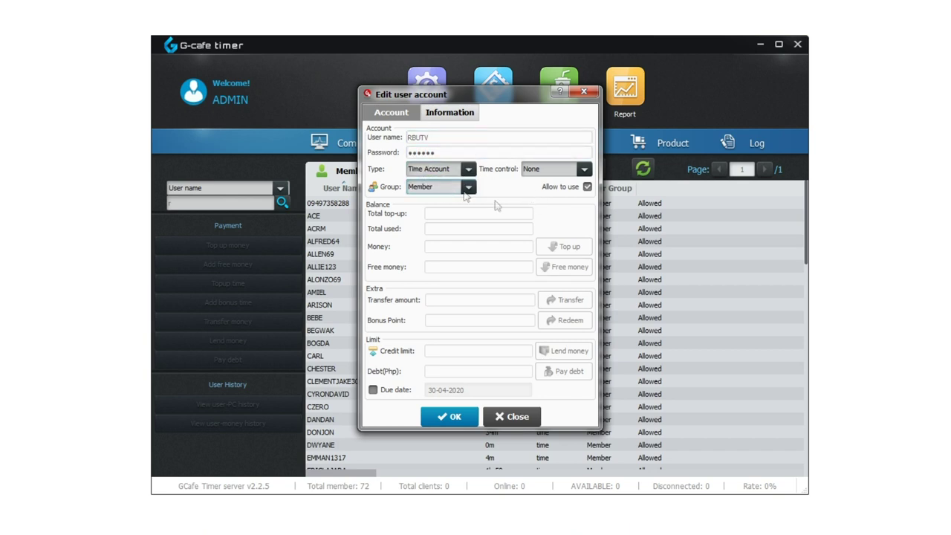
{"action": "left_click", "coordinate": [449, 416]}
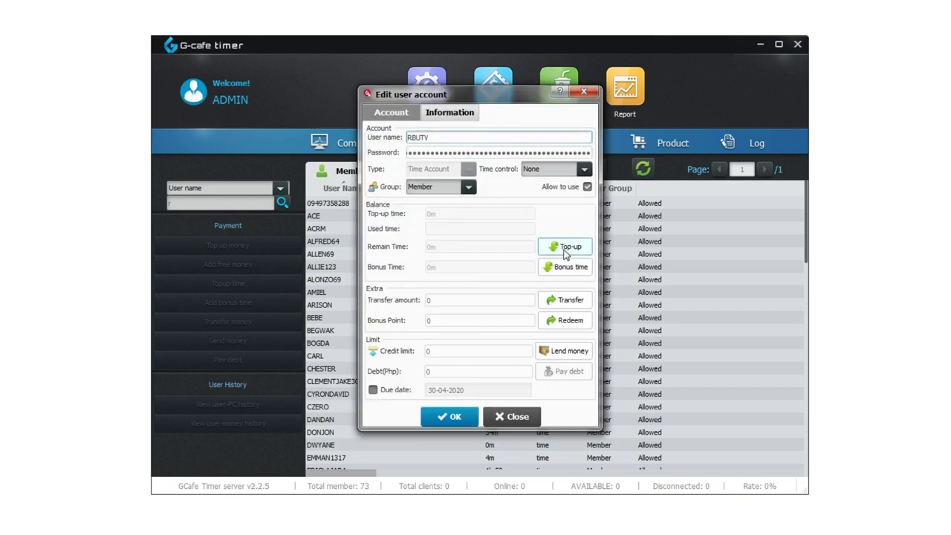
Top up the new member with 2 hours, then bring up the transaction records
{"action": "left_click", "coordinate": [566, 249]}
{"action": "type", "text": "2h"}
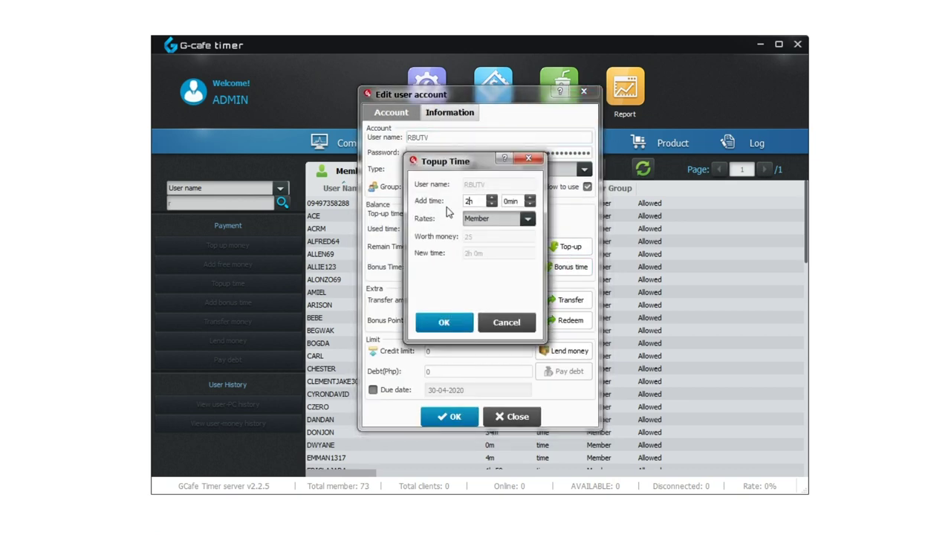
{"action": "left_click", "coordinate": [444, 321]}
{"action": "left_click", "coordinate": [462, 416]}
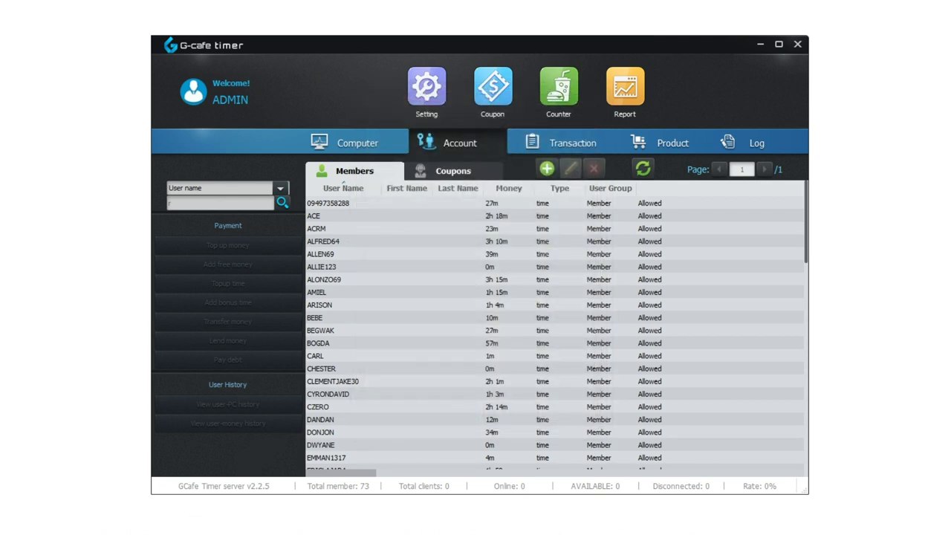
{"action": "left_click", "coordinate": [563, 150]}
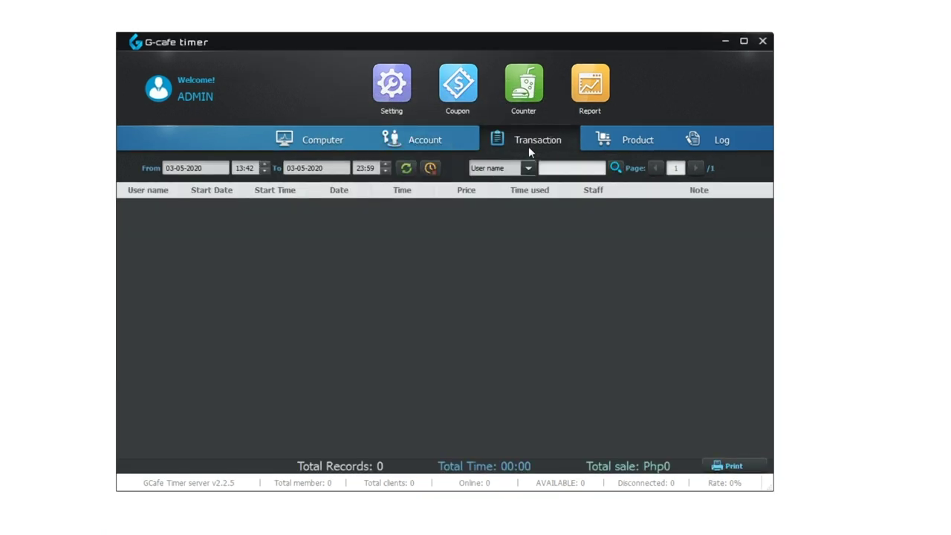
Review the product list, dismissing an empty new-product form, then view the client and server logs
{"action": "left_click", "coordinate": [625, 139]}
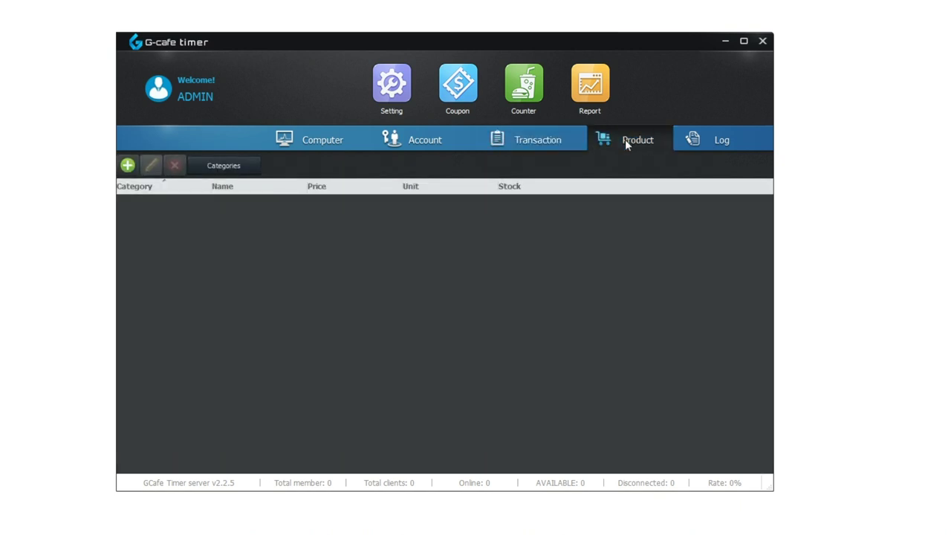
{"action": "left_click", "coordinate": [128, 166]}
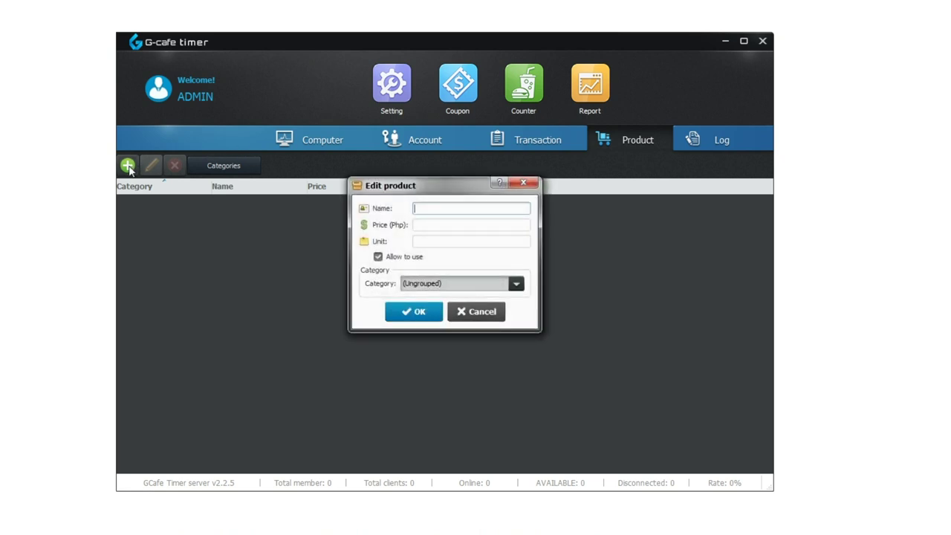
{"action": "key", "text": "Escape"}
{"action": "left_click", "coordinate": [740, 147]}
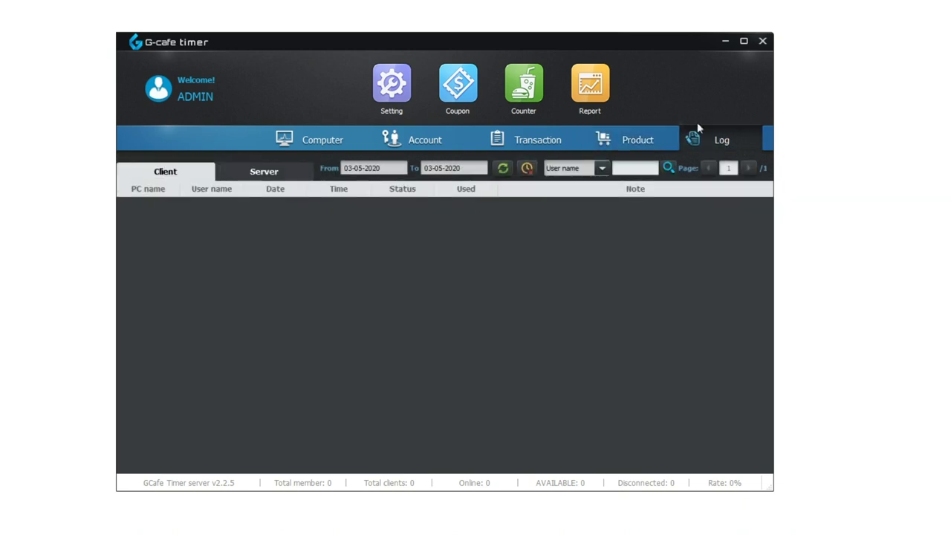
Browse the Service, PC, Free Money, Coupon, Member, Member Debt and Exchange reports
{"action": "left_click", "coordinate": [592, 102]}
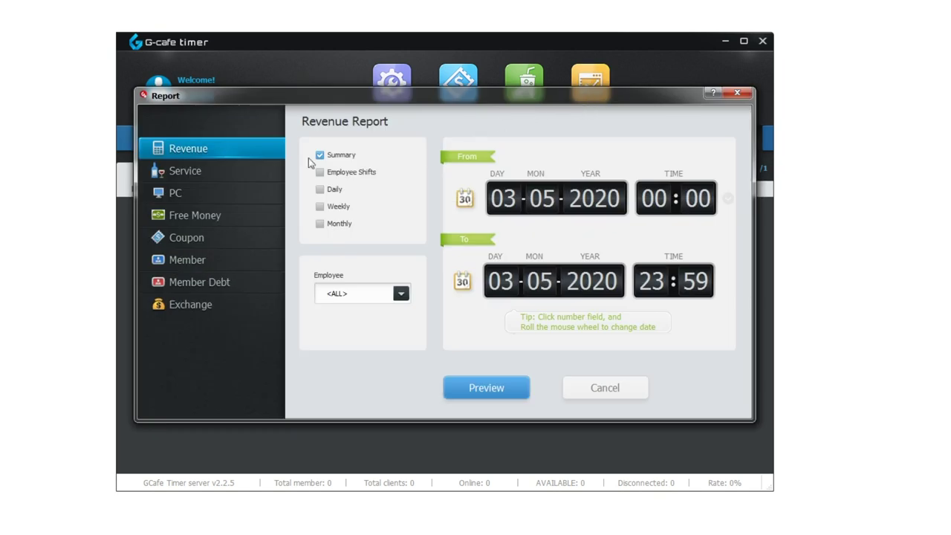
{"action": "left_click", "coordinate": [228, 173]}
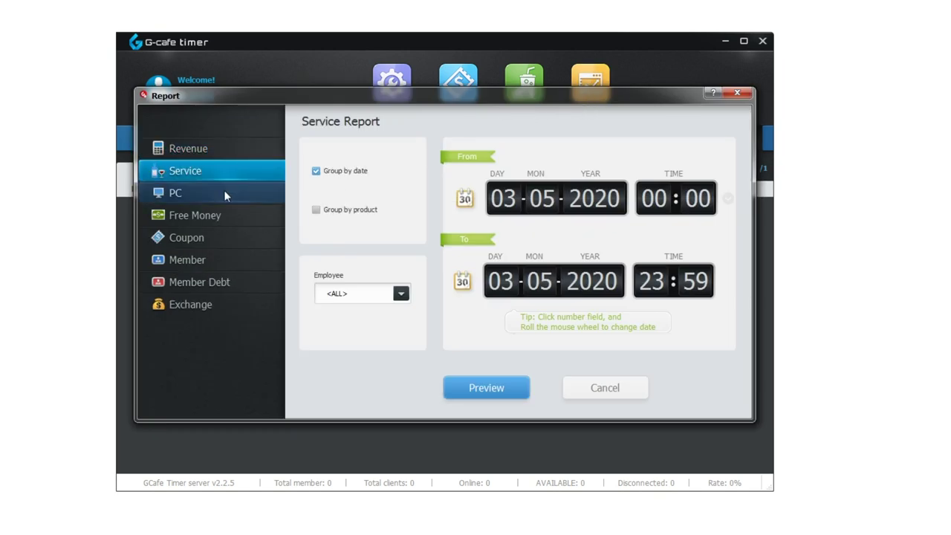
{"action": "left_click", "coordinate": [224, 191]}
{"action": "left_click", "coordinate": [238, 214]}
{"action": "left_click", "coordinate": [242, 243]}
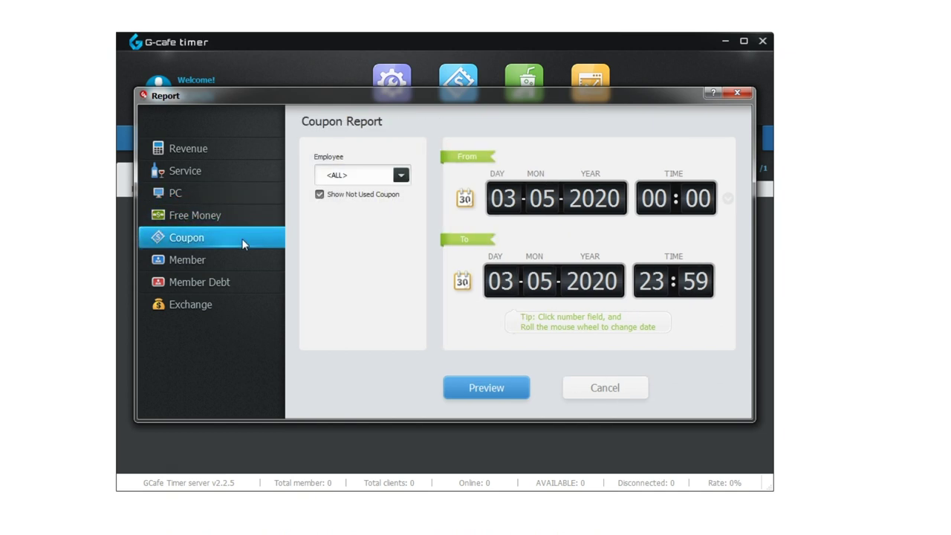
{"action": "left_click", "coordinate": [251, 258]}
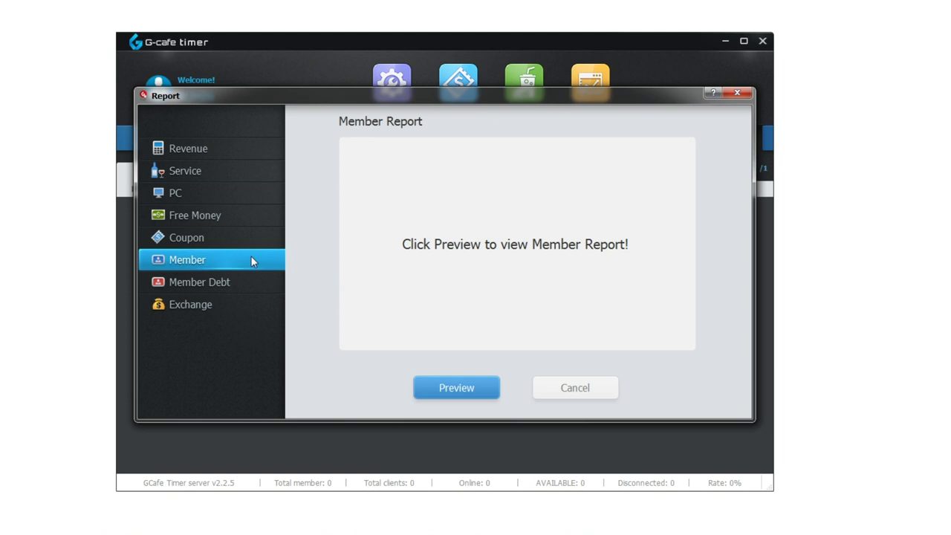
{"action": "left_click", "coordinate": [253, 280]}
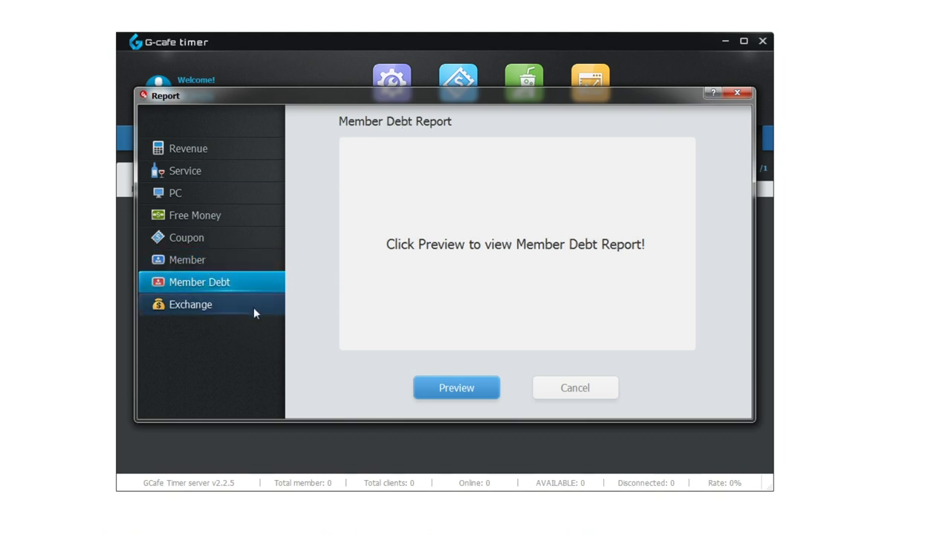
{"action": "left_click", "coordinate": [253, 311]}
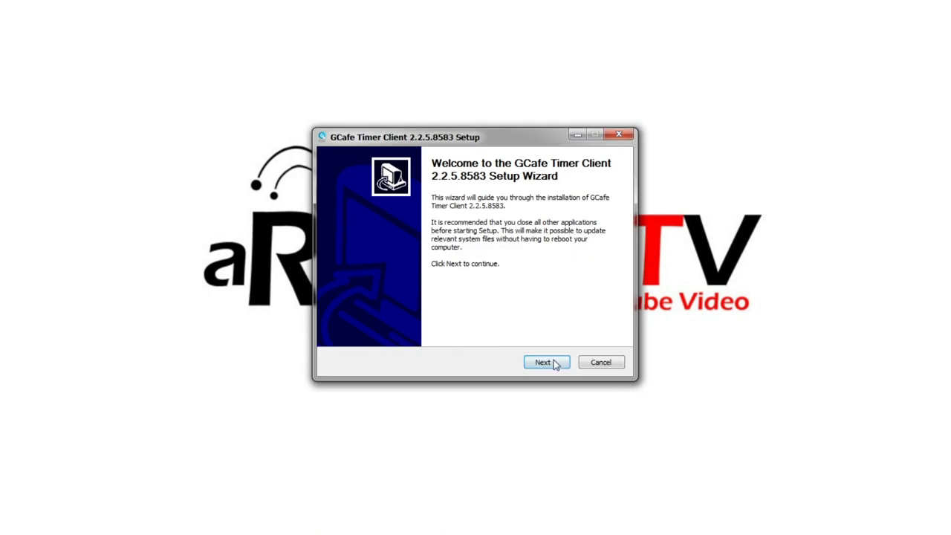
Accept the license agreement and install the GCafe Timer Client
{"action": "left_click", "coordinate": [543, 362]}
{"action": "left_click", "coordinate": [475, 324]}
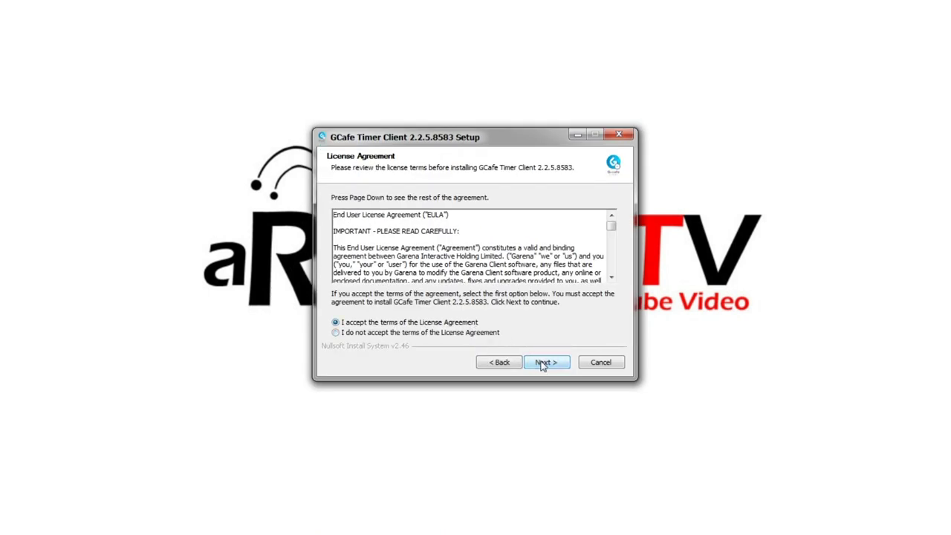
{"action": "left_click", "coordinate": [543, 363]}
{"action": "left_click", "coordinate": [544, 363]}
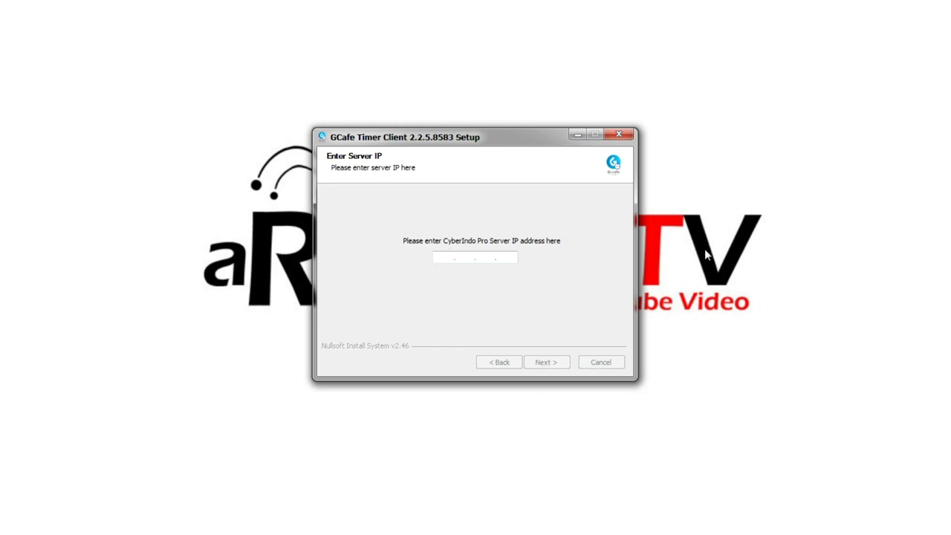
Point the client to server 192.168.1.100 and finish setup
{"action": "type", "text": "92.168.1.100"}
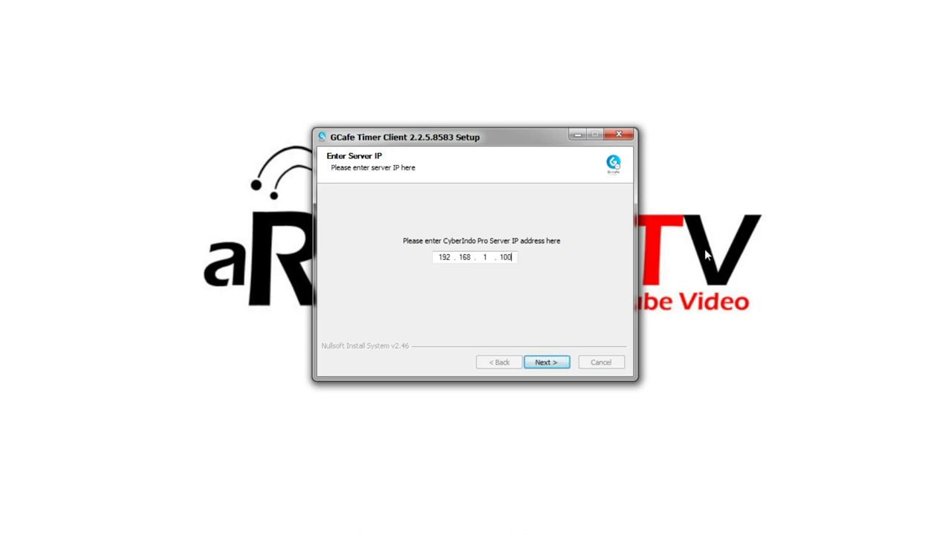
{"action": "left_click", "coordinate": [563, 368]}
{"action": "left_click", "coordinate": [562, 367]}
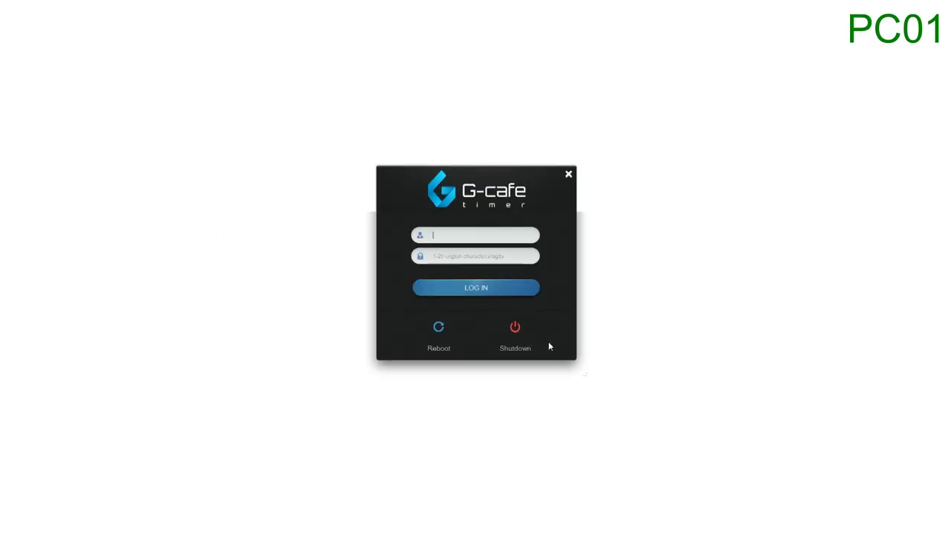